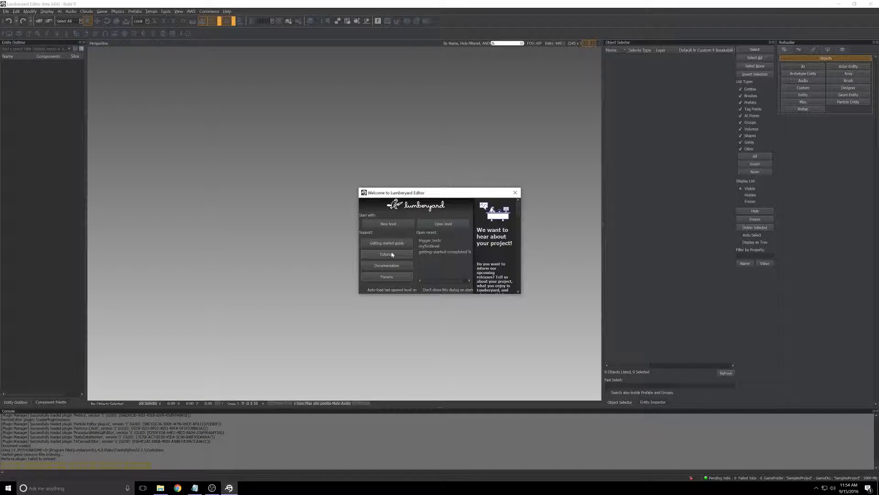
- Open the recent level trigger_tests
click(437, 241)
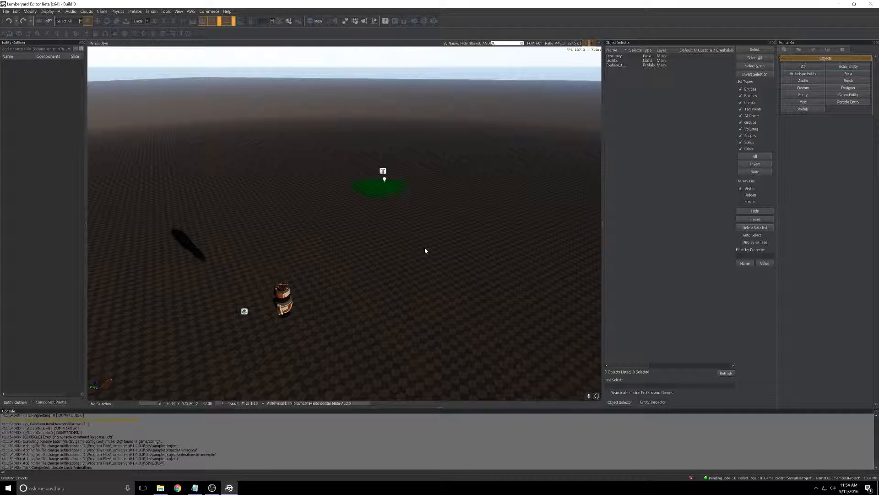
right_drag(425, 251, 331, 200)
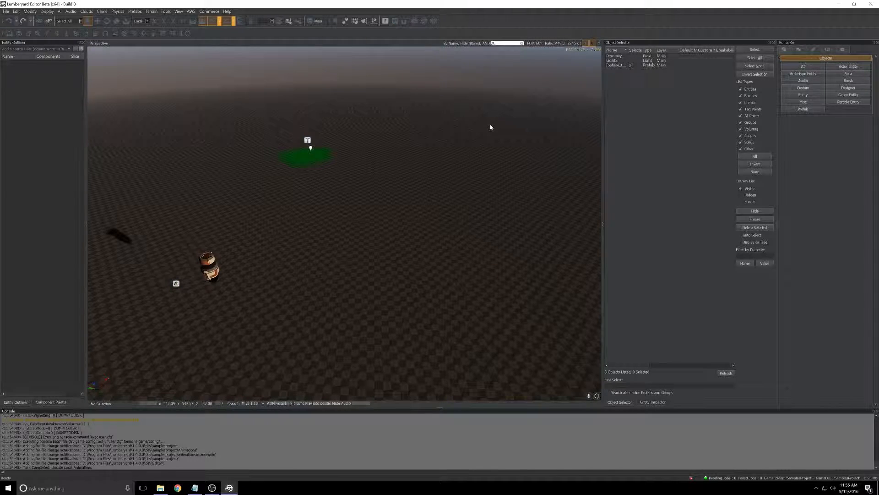
- Place a TagPoint entity on the terrain beyond the green patch
click(791, 65)
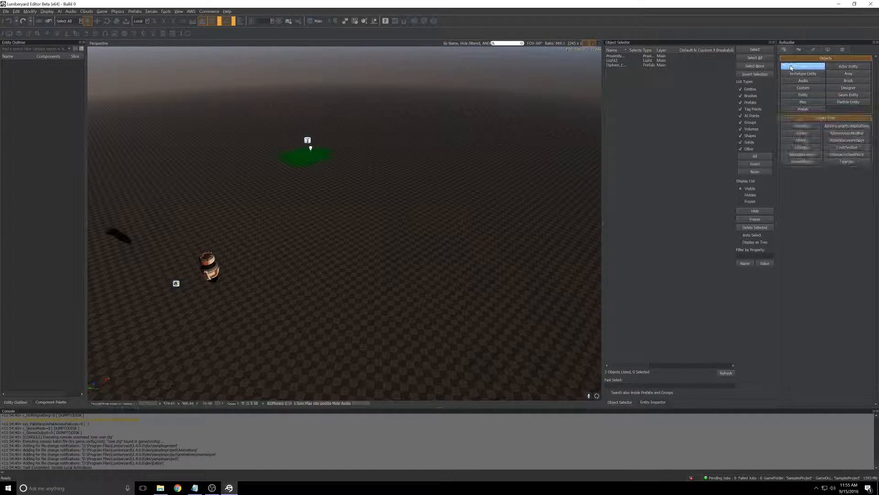
click(839, 163)
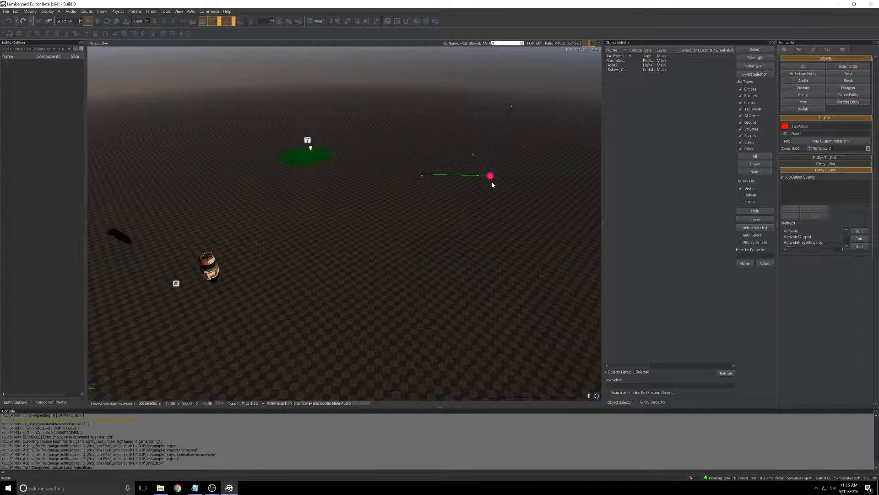
click(389, 150)
key(w)
mouse_move(389, 149)
right_down()
mouse_move(390, 100)
mouse_move(389, 149)
right_up()
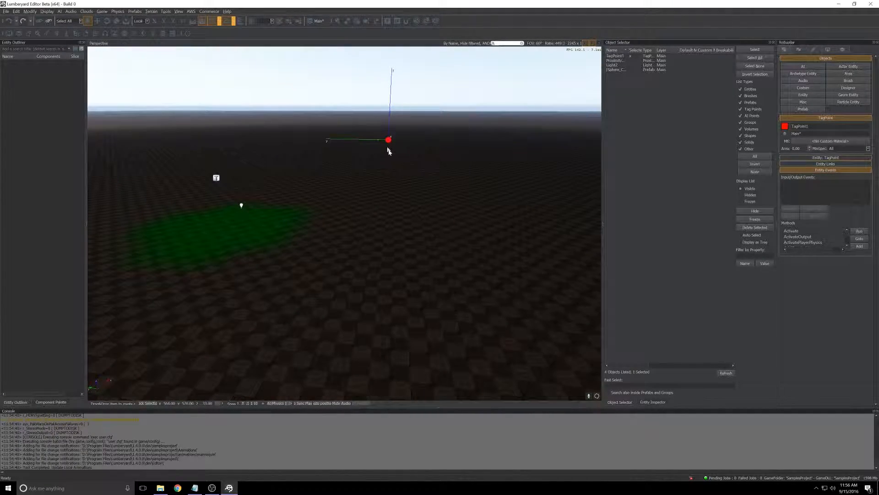
click(471, 174)
right_drag(471, 171, 490, 188)
key(alt+Tab)
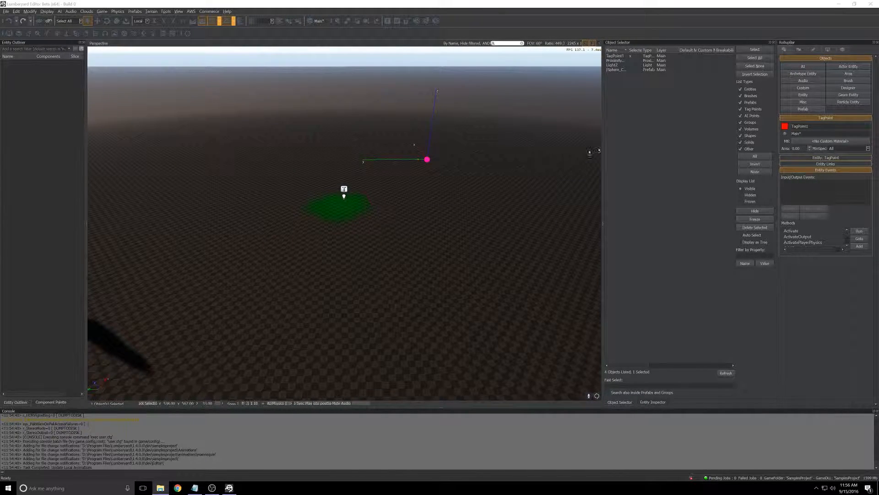
- Place the sphere from the gettingstartedassets folder in the level as a geometry entity, away from the tag point
click(841, 96)
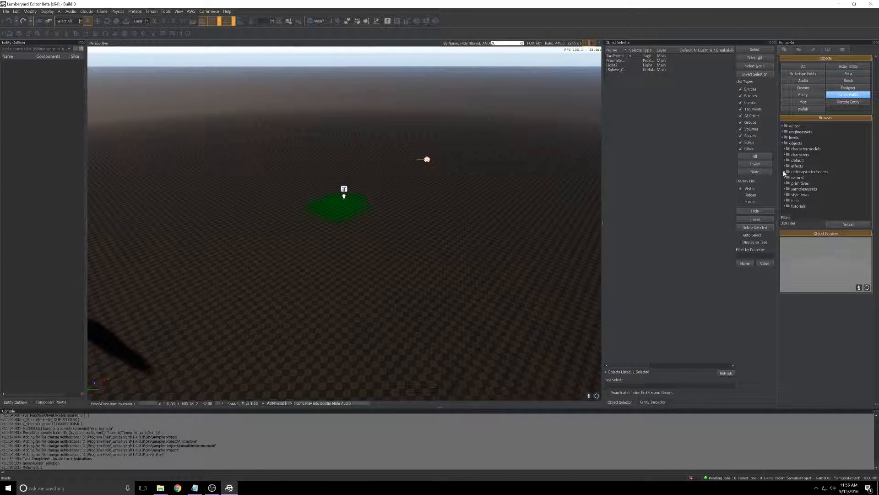
click(784, 171)
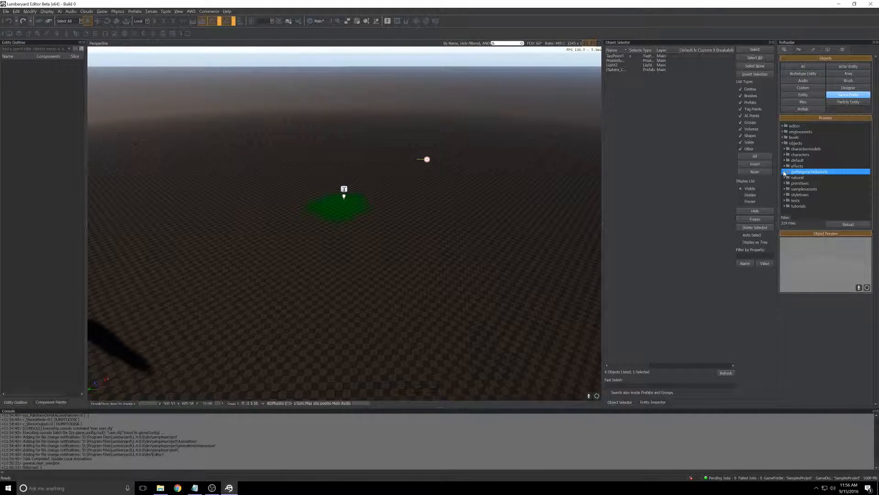
click(784, 172)
drag(794, 184, 251, 168)
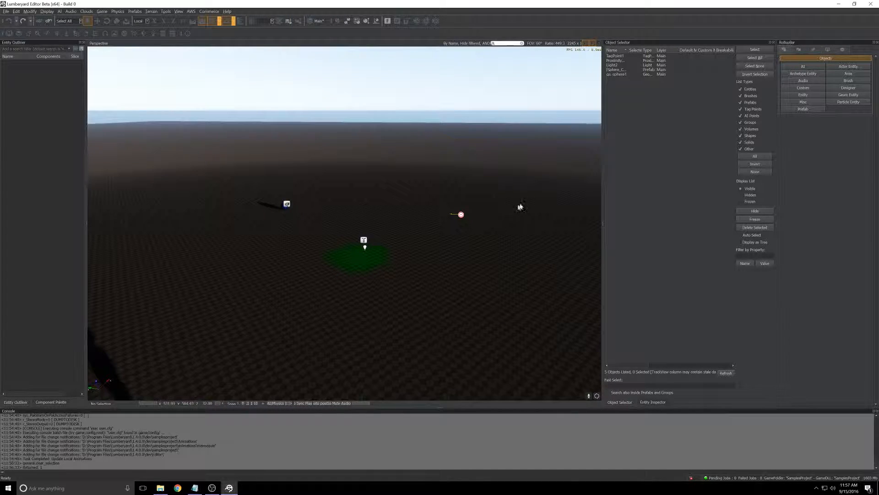
- Set the terrain Layer Painter colour to red, #ff0004
click(799, 50)
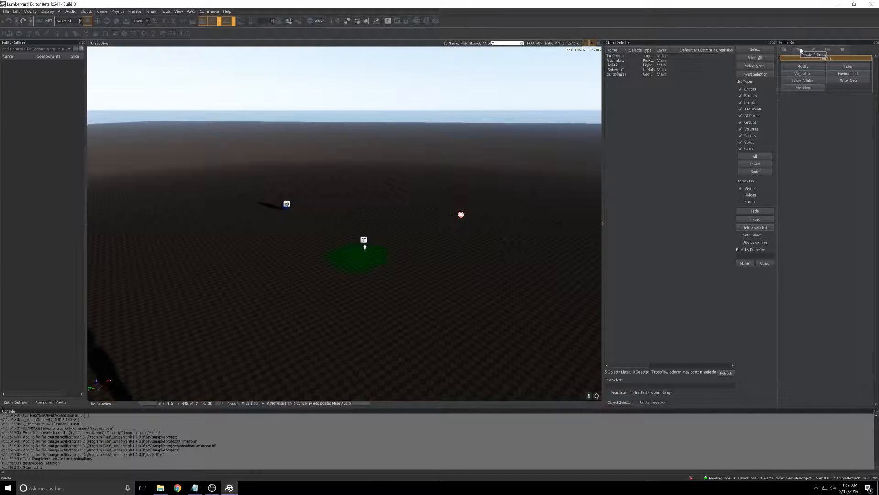
click(797, 81)
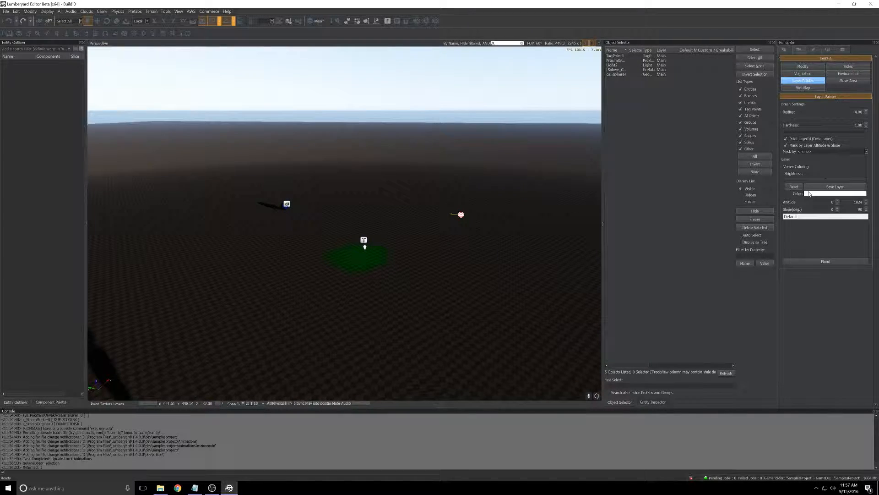
click(810, 194)
drag(452, 214, 425, 202)
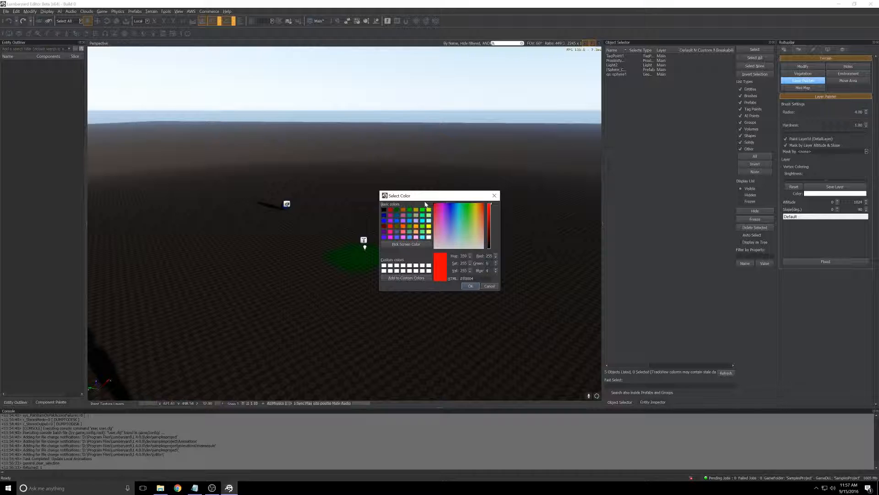
click(469, 287)
- Paint a red patch on the terrain around the tag point with the Default layer
mouse_move(487, 204)
right_down()
mouse_move(486, 191)
mouse_move(482, 203)
right_up()
key(w)
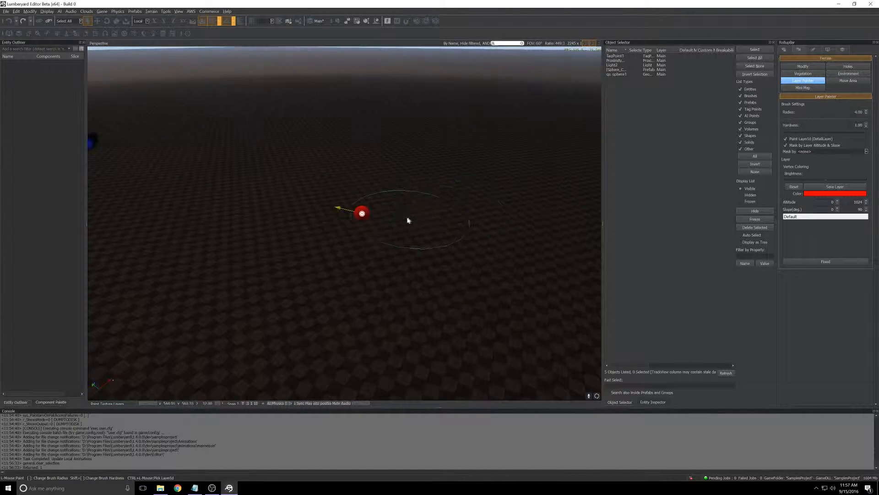
click(364, 233)
drag(363, 233, 383, 222)
right_drag(461, 210, 415, 207)
key(s)
key(a)
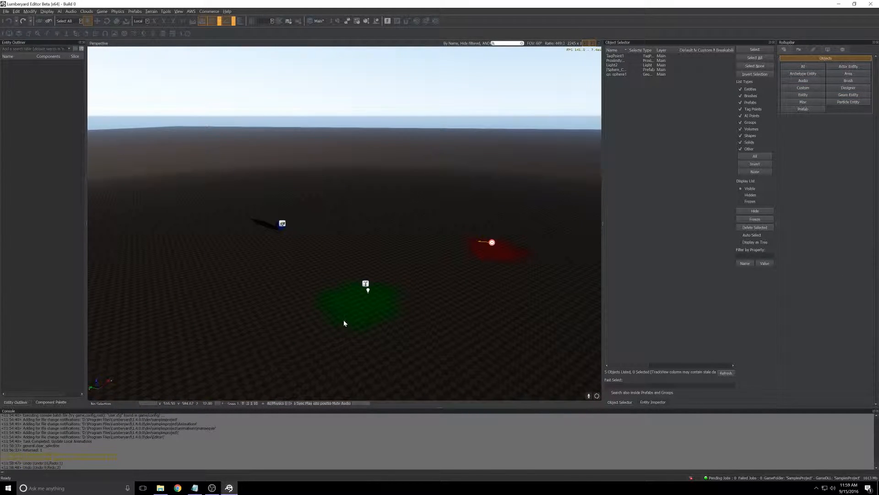
- Open the flow graph of the proximity trigger on the green patch
click(365, 283)
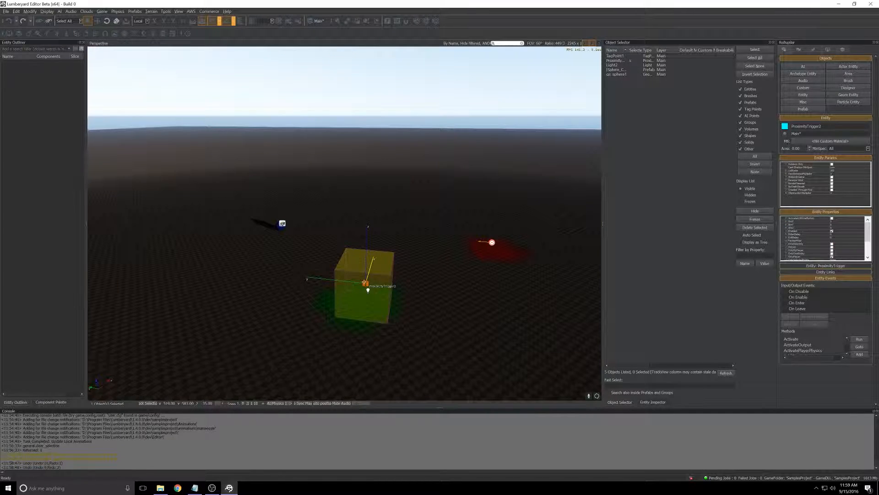
right_click(366, 284)
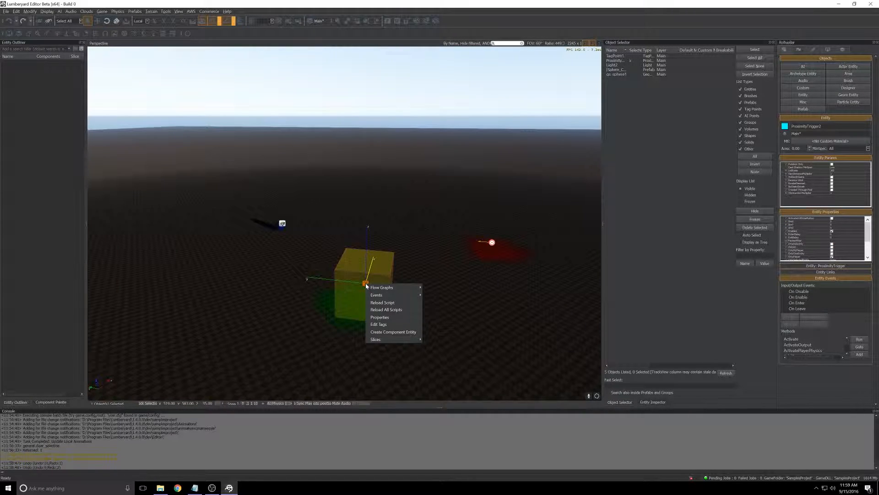
mouse_move(393, 287)
click(452, 287)
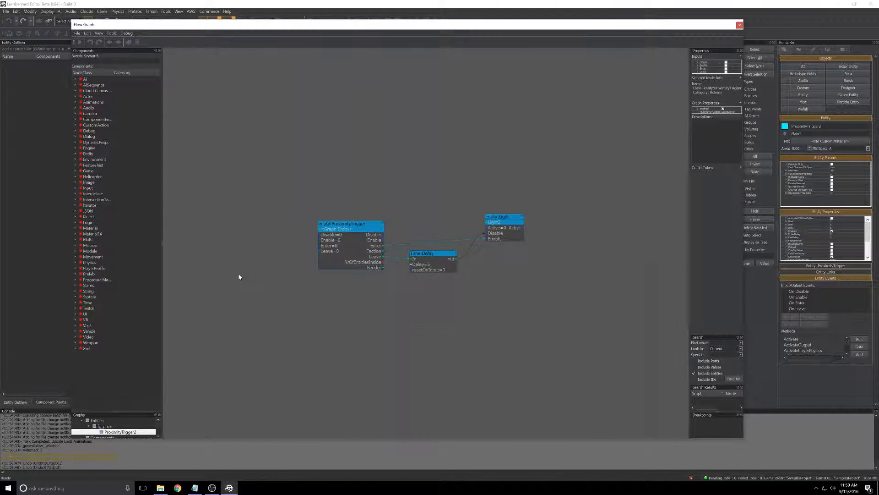
- Delete the Time:Delay node and link the proximity trigger's Leave output directly to the light's Disable input
click(436, 255)
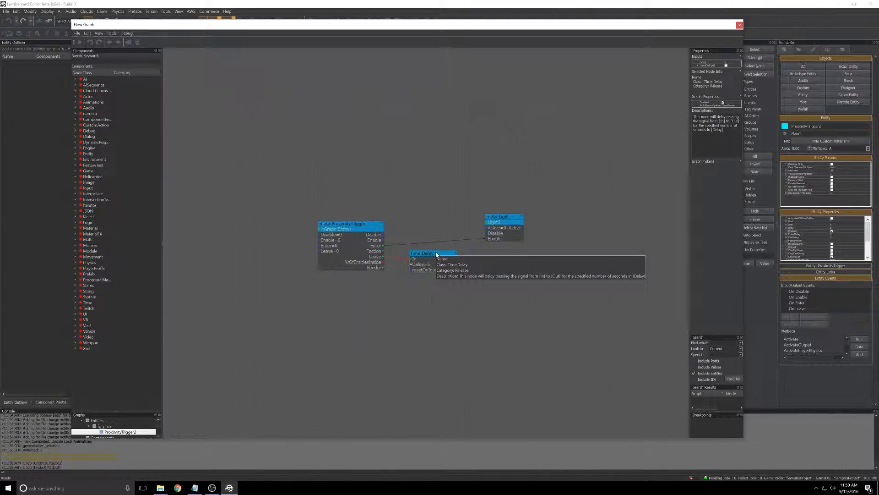
key(Delete)
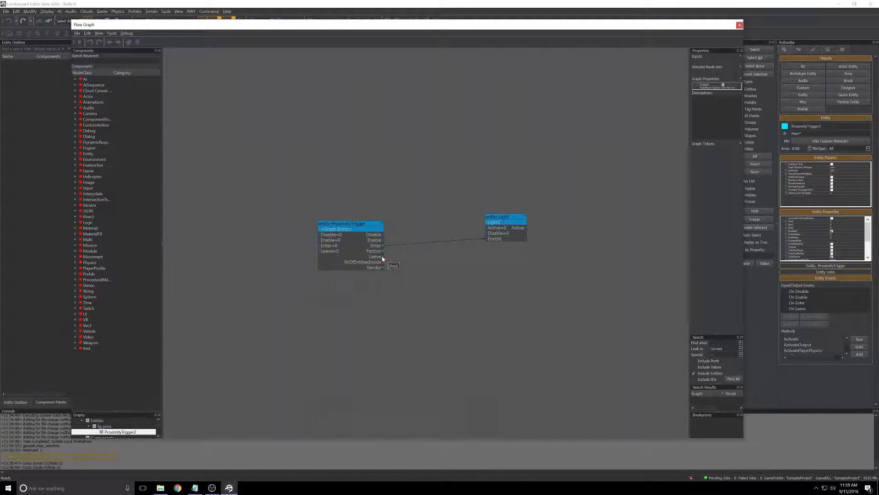
drag(382, 257, 487, 235)
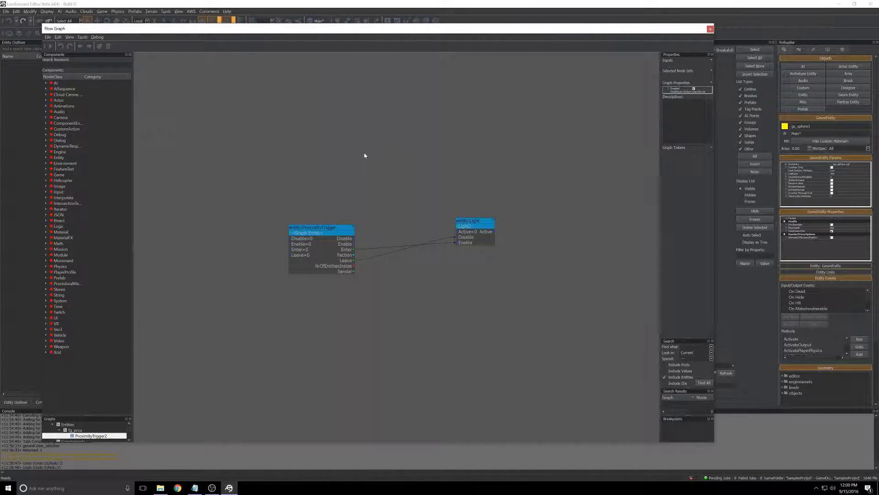
- Select the tag point in the level and add it as an entity node above the ProximityTrigger node
drag(638, 30, 0, 55)
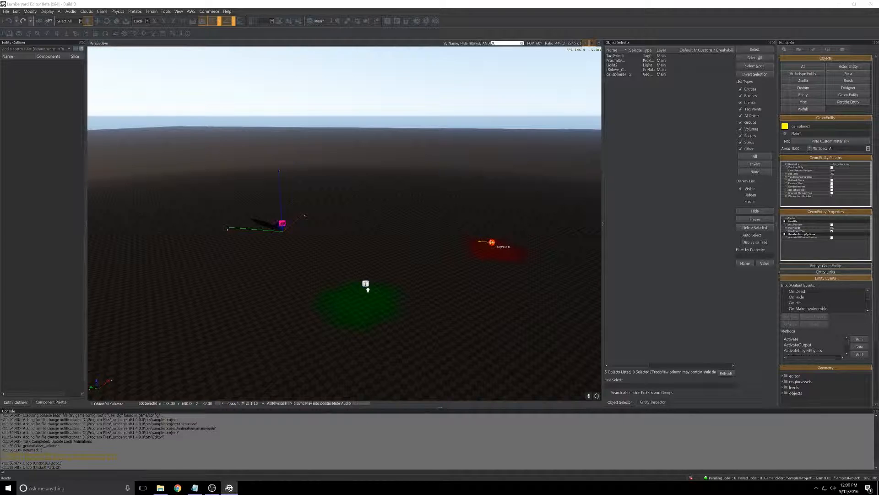
click(492, 242)
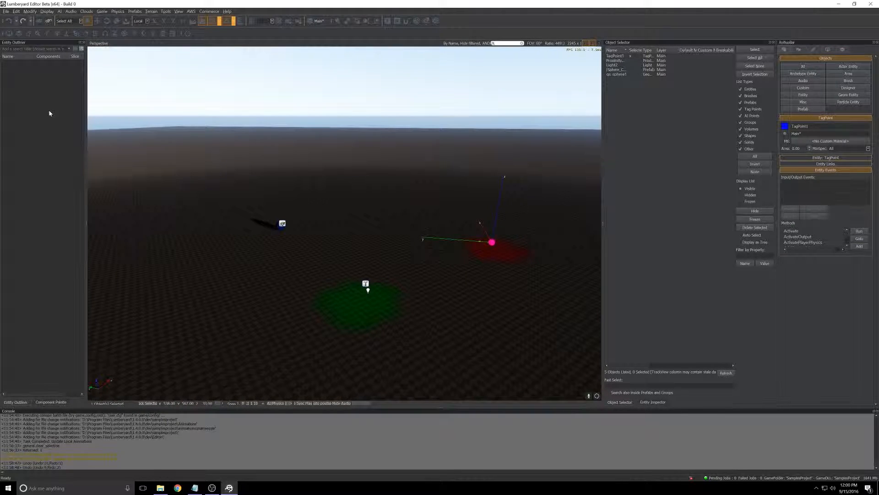
drag(0, 74, 462, 28)
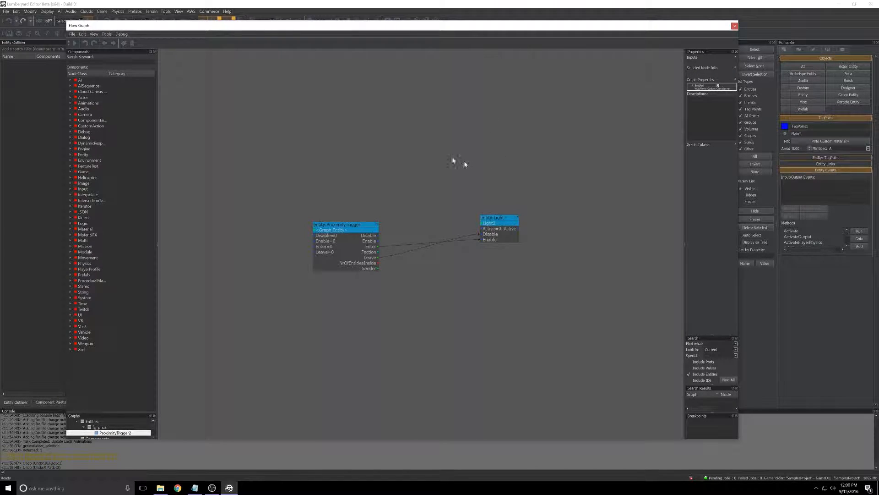
right_click(347, 118)
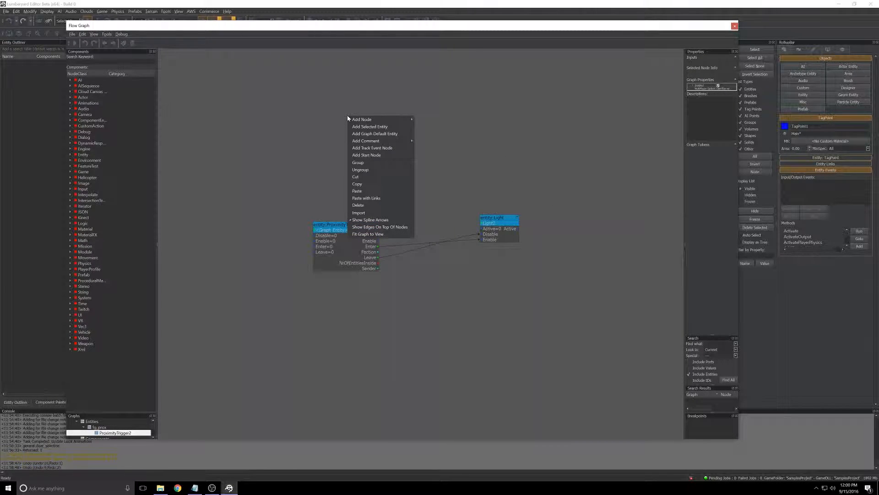
click(361, 127)
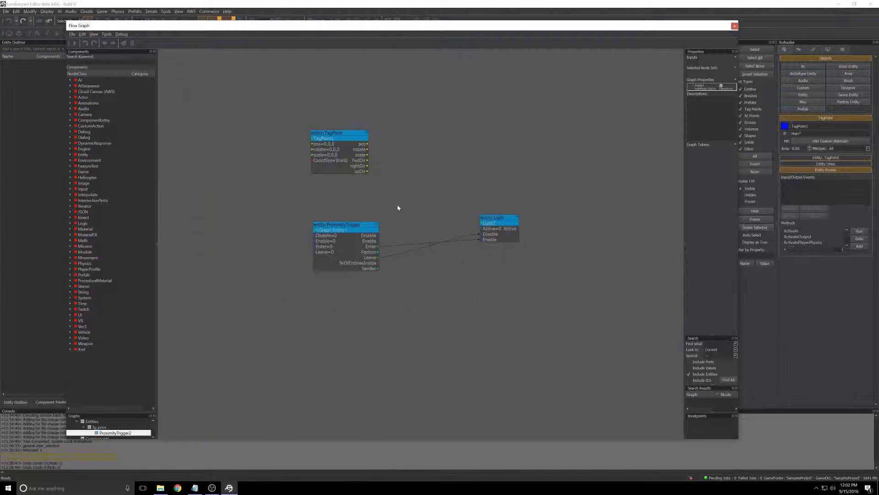
- Search the components for "move" and add a Movement:MoveEntityTo node beside the TagPoint node
click(104, 62)
text(move)
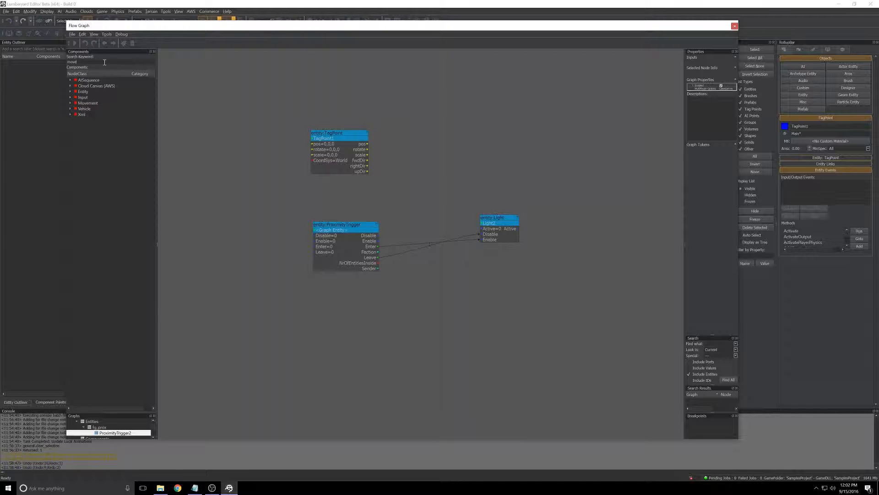
click(71, 103)
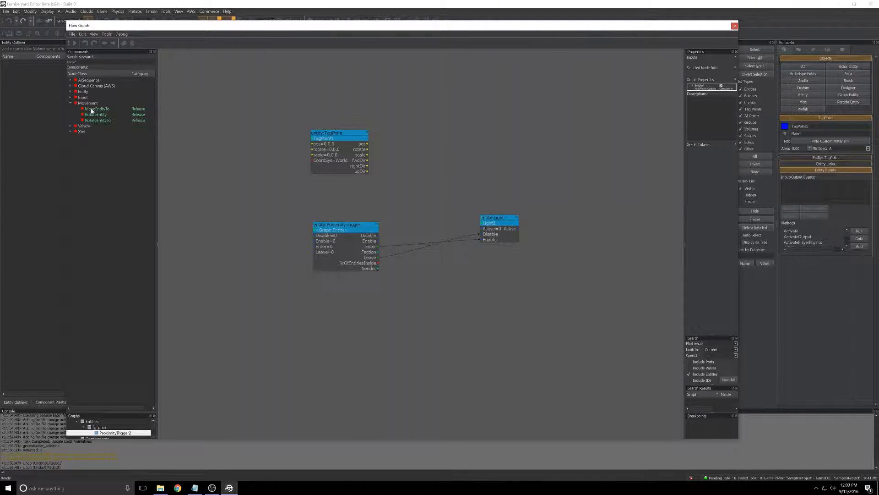
drag(88, 111, 464, 129)
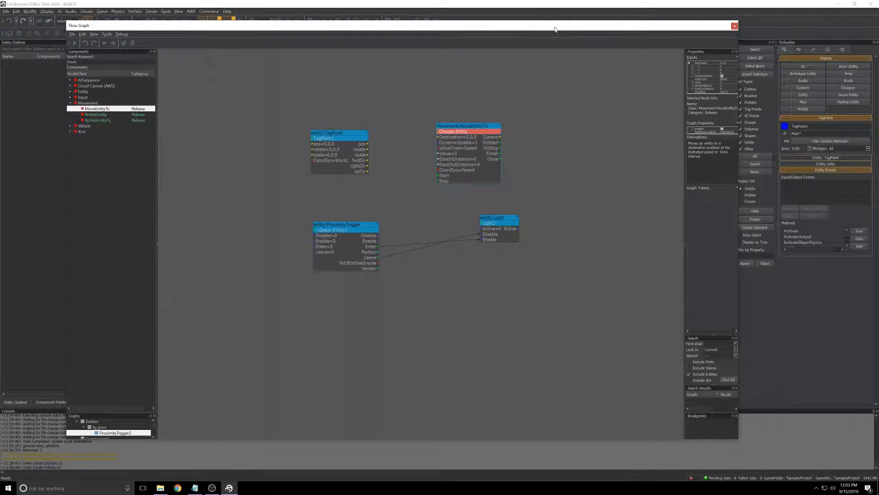
- Select the sphere in the level and assign it as the entity of the MoveEntityTo node
drag(555, 29, 1, 40)
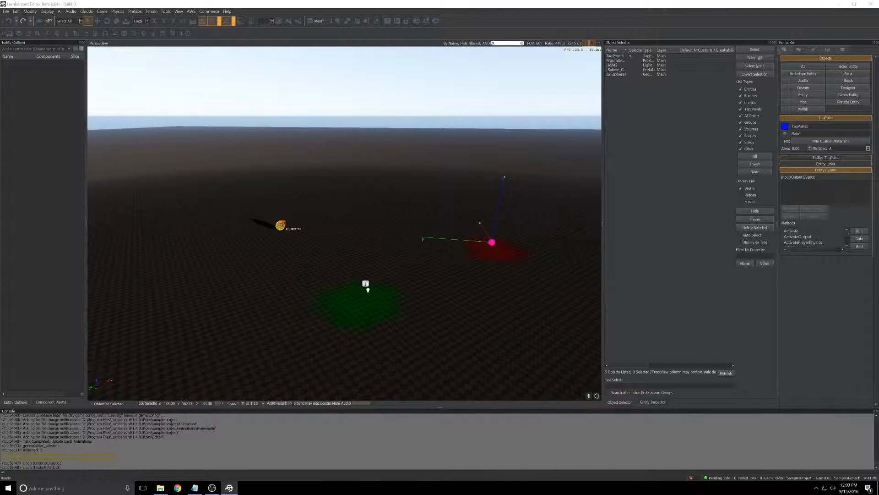
click(281, 225)
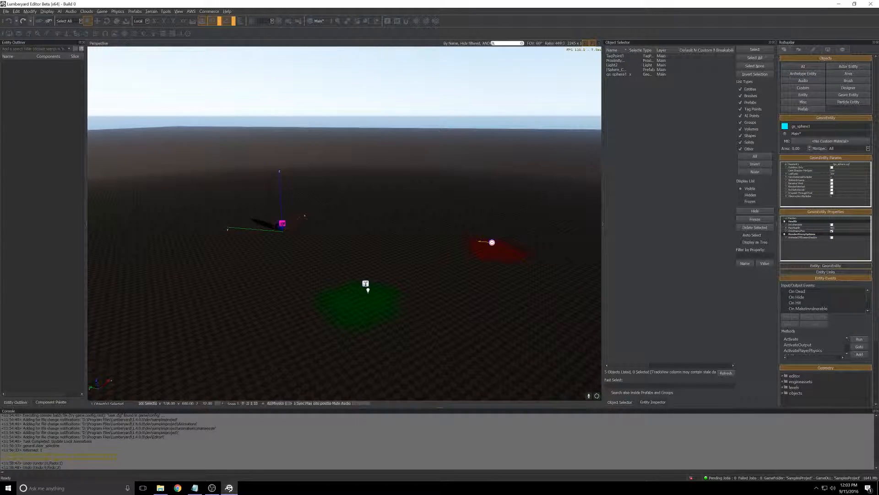
drag(0, 25, 489, 29)
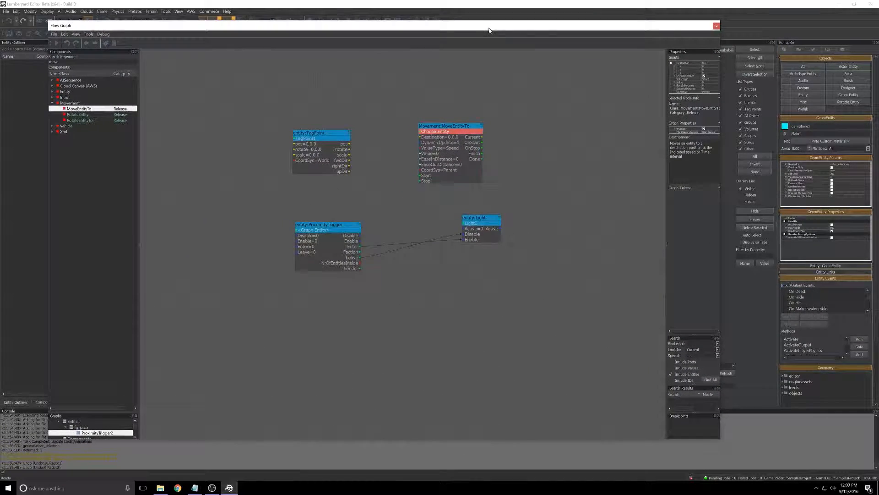
right_click(435, 133)
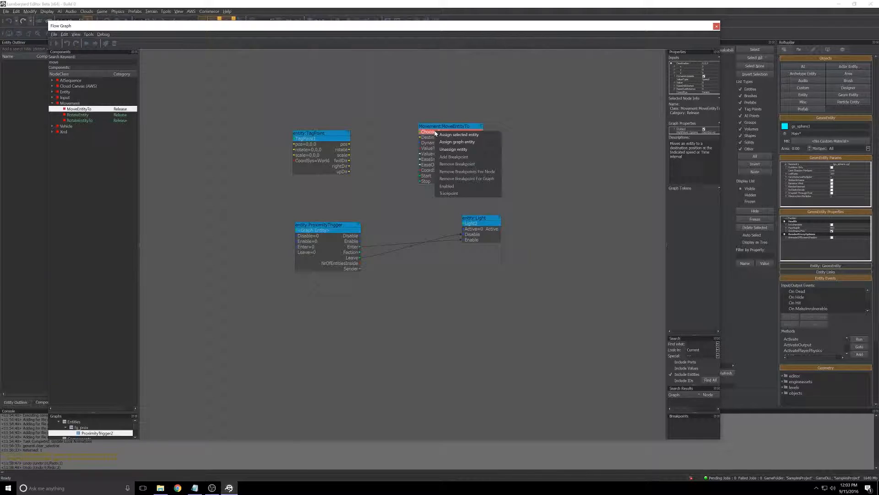
click(451, 135)
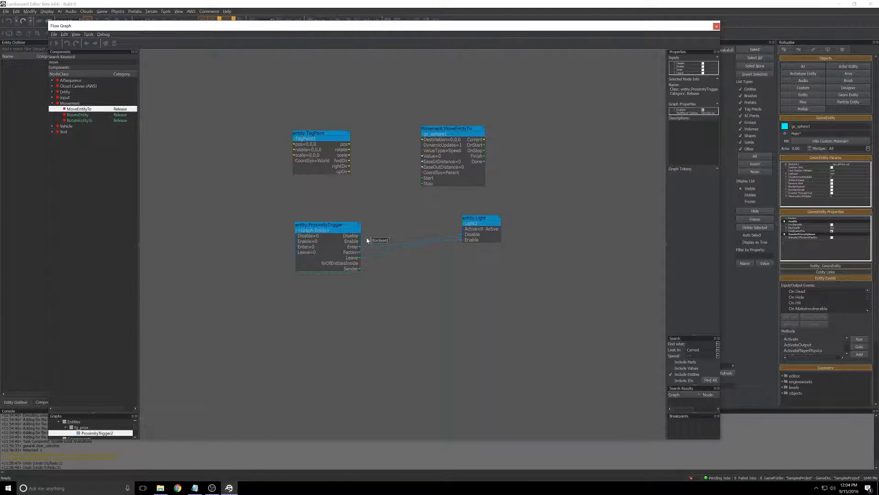
- Link the trigger's Enter to Start and Leave to Stop, and the tag point's pos to Destination, on the MoveEntityTo node
drag(360, 250, 423, 180)
drag(360, 258, 423, 184)
drag(349, 146, 425, 143)
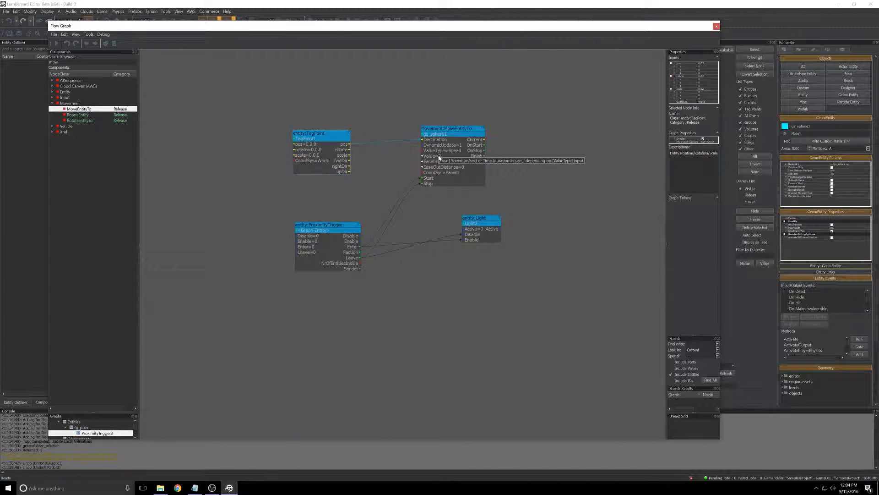
- Set the speed Value of the MoveEntityTo node to 2
double_click(439, 158)
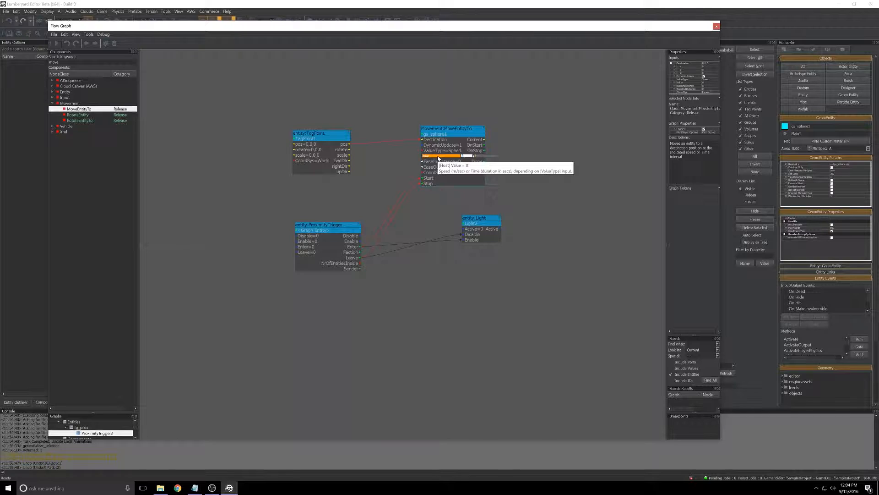
text(2)
key(Return)
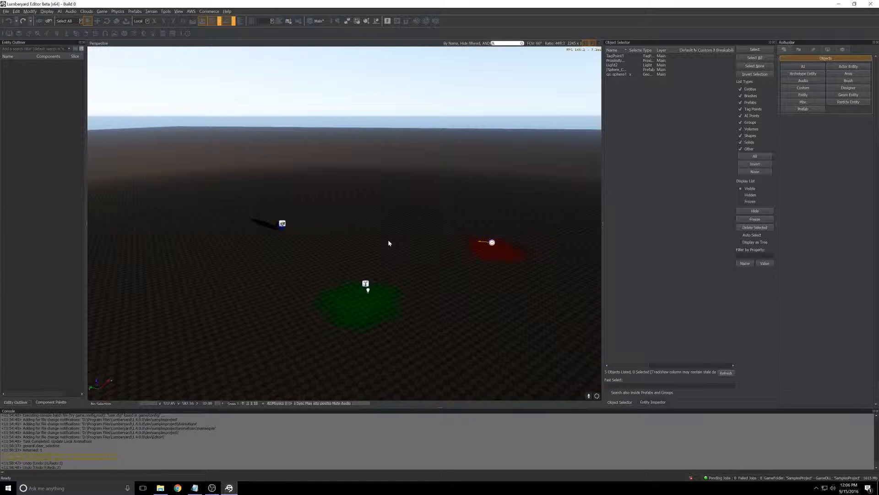
- Play-test the level by moving the character in and out of the green trigger area, and exit game mode
key(ctrl+g)
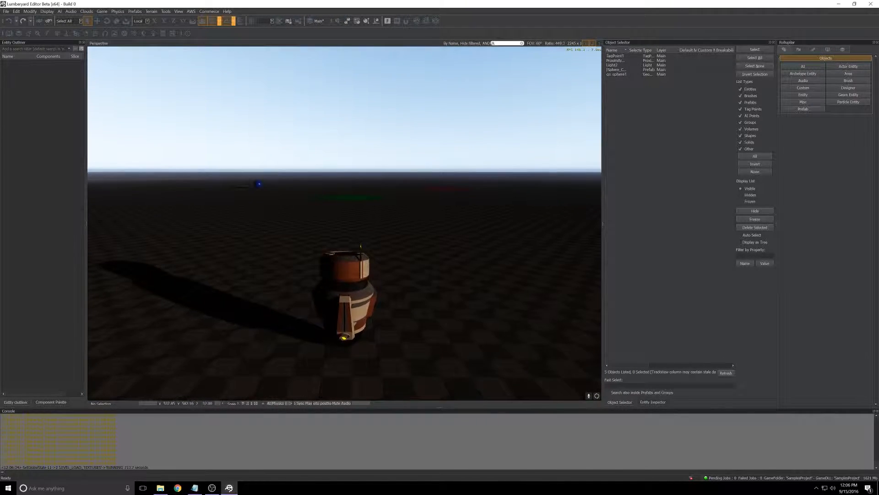
key(w)
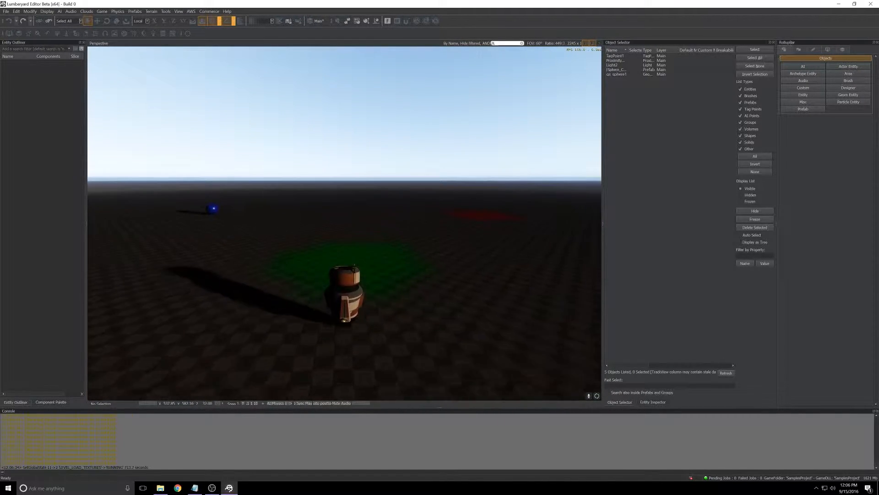
key(w)
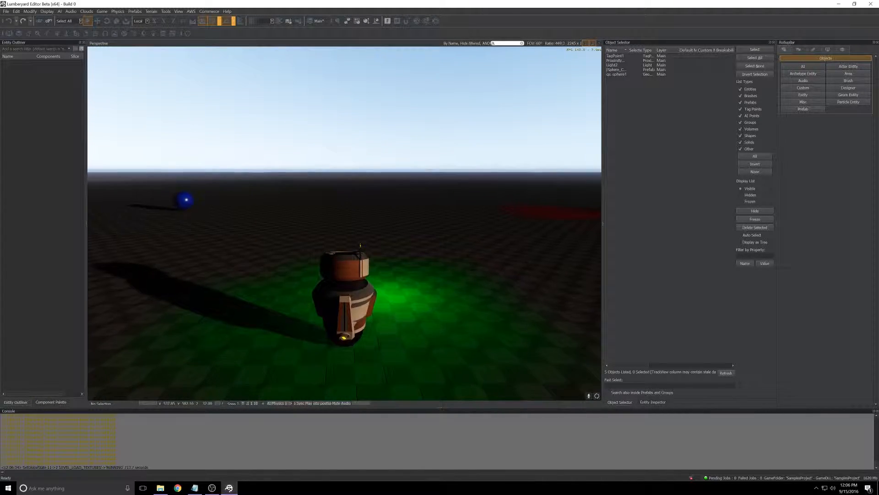
key(s)
key(s)
key(w)
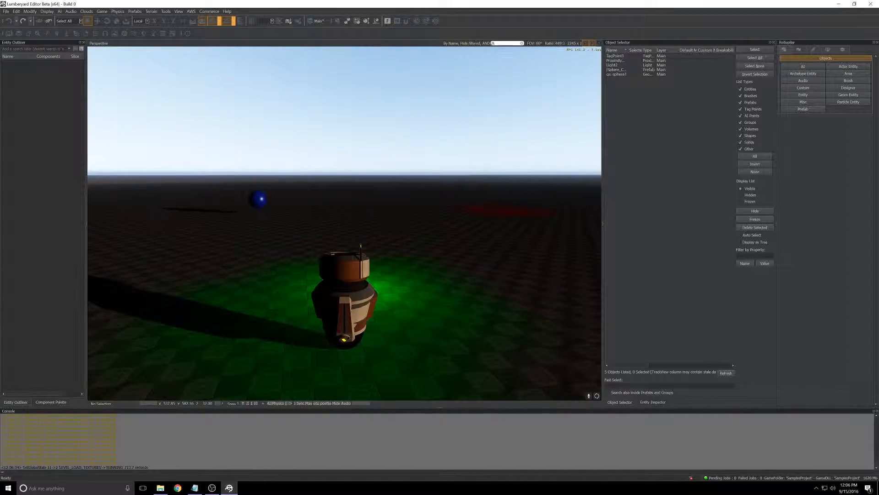
key(s)
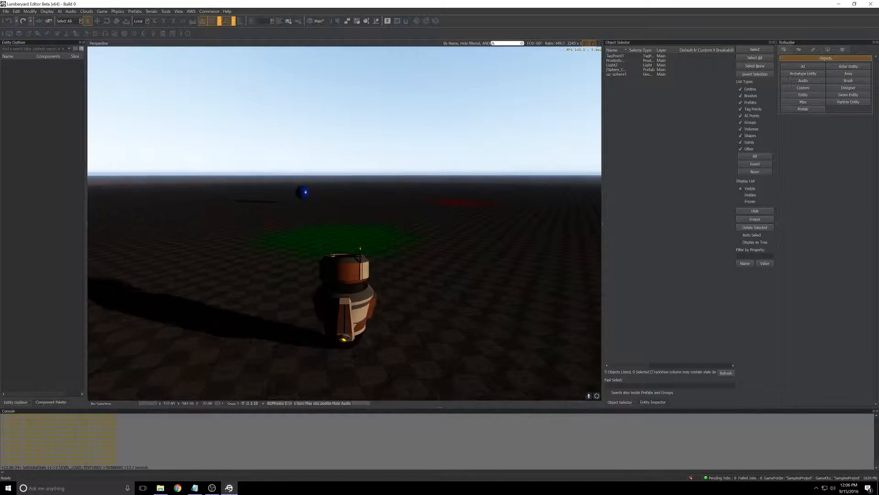
key(w)
key(w)
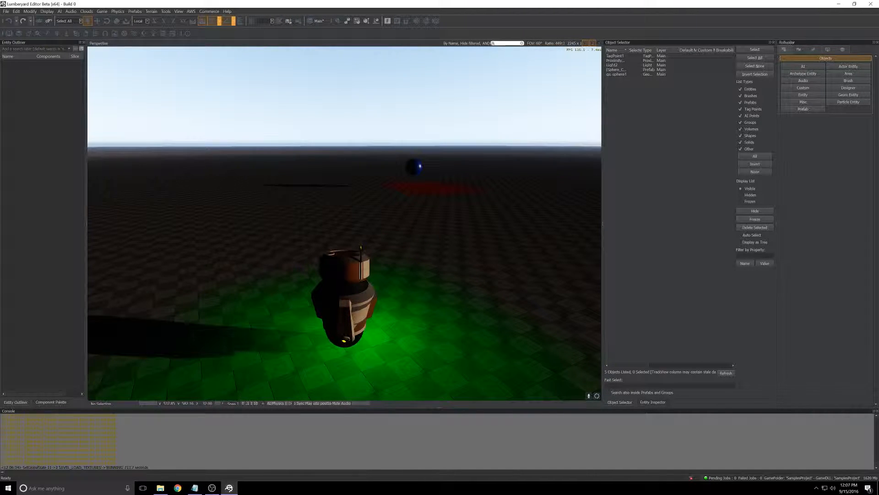
key(Escape)
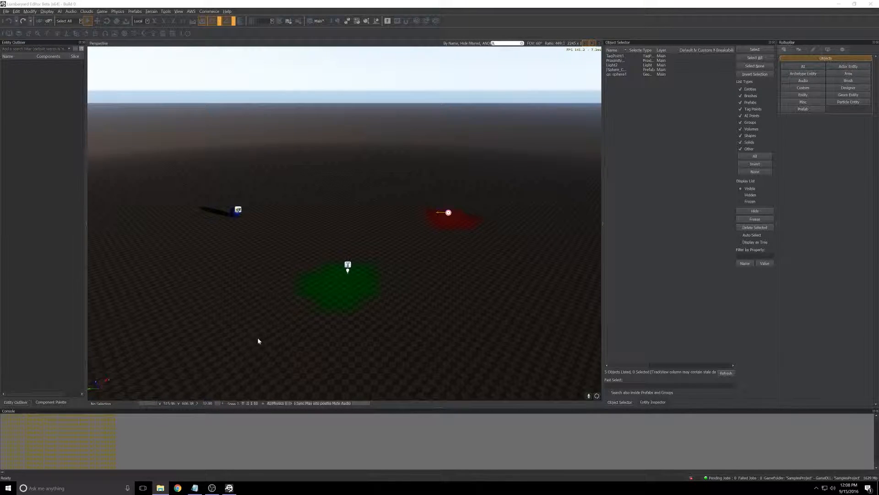
- In the proximity trigger's flow graph, remove the Leave link to Stop and link Leave to the Light node's Disable
click(346, 263)
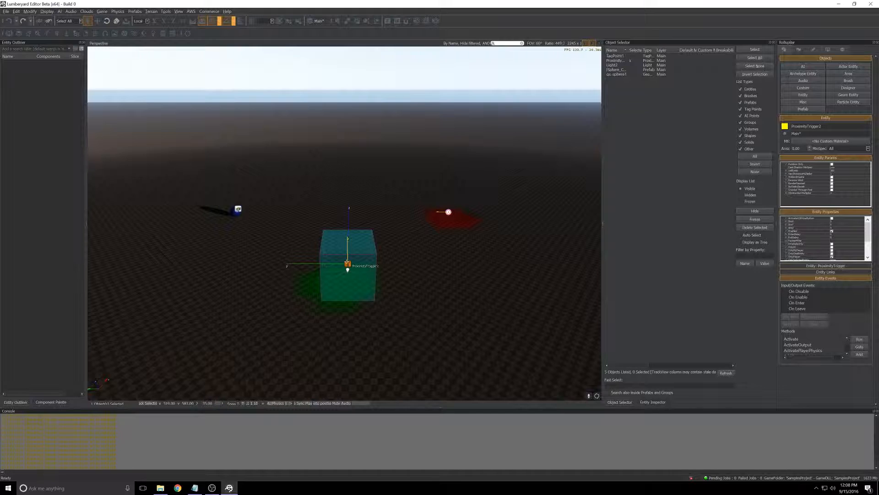
right_click(348, 265)
mouse_move(353, 267)
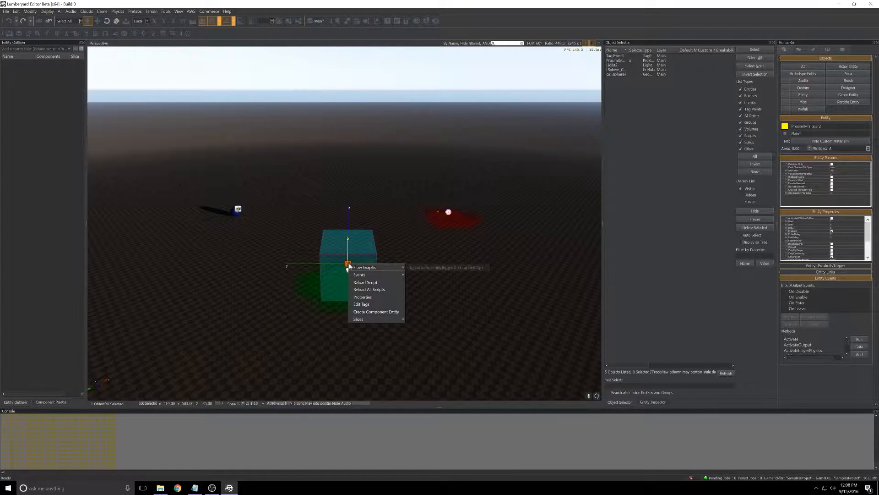
click(422, 268)
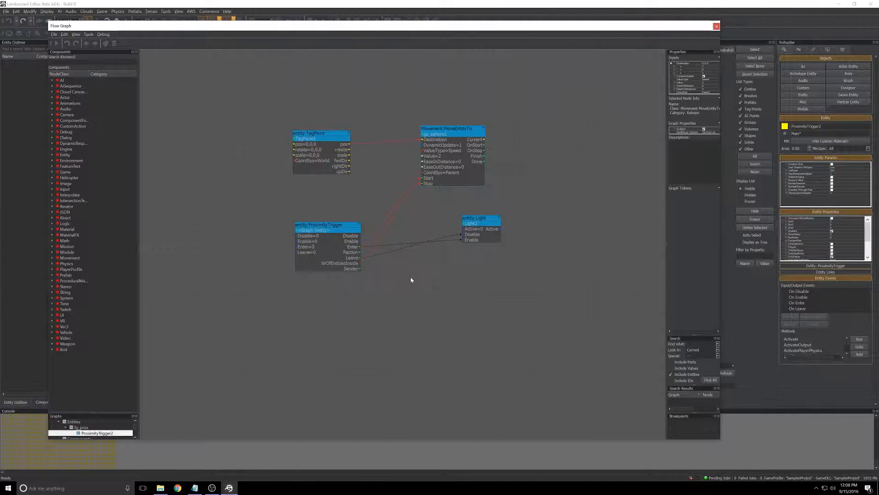
click(361, 260)
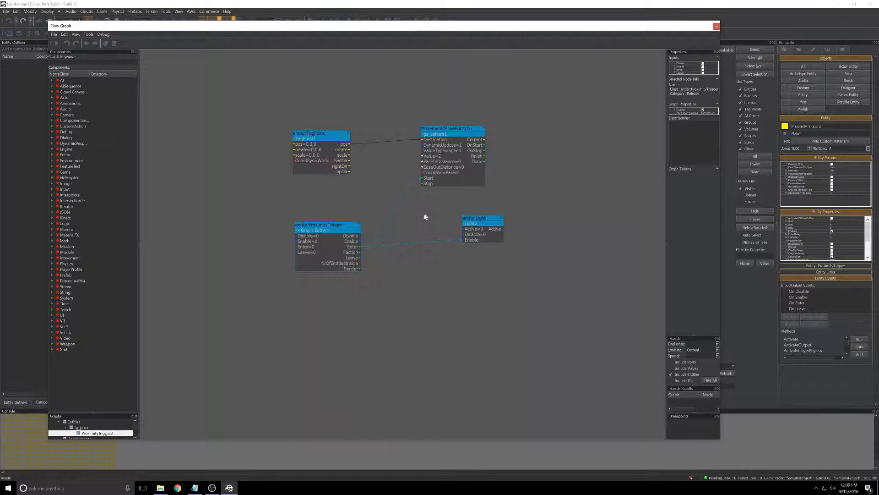
drag(360, 257, 462, 237)
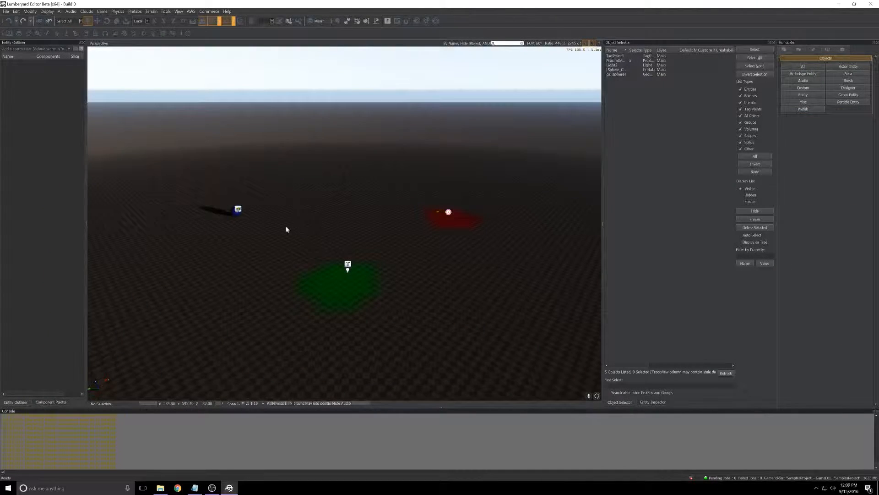
- Move the sphere along its Y axis to about midway between its original spot and the red patch
click(235, 211)
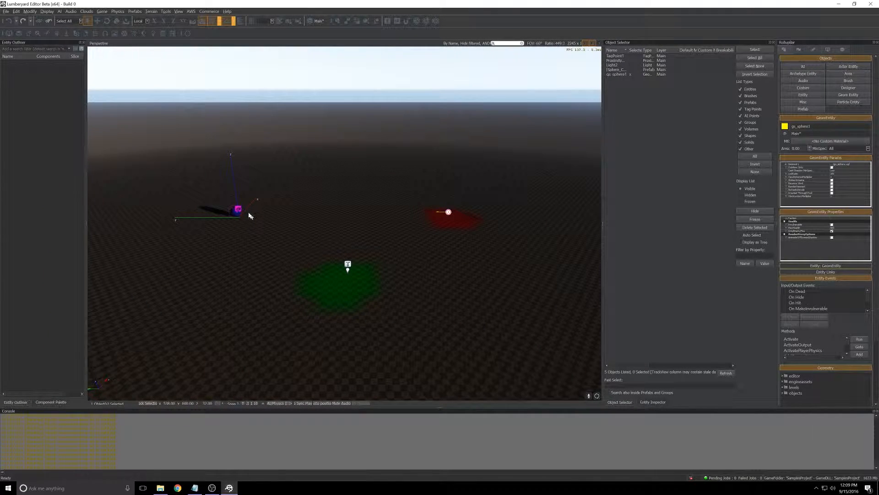
key(1)
drag(191, 217, 293, 218)
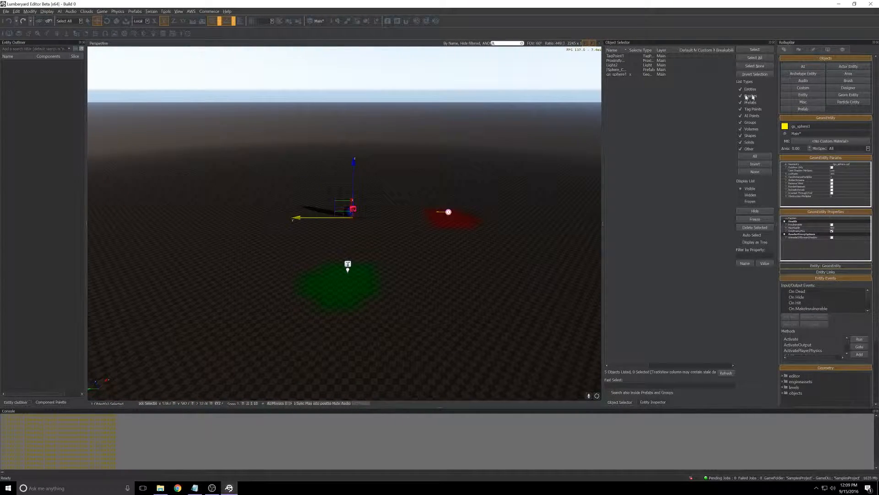
- Place a second AI TagPoint across the sphere from the red patch, near the sphere's original spot
click(799, 67)
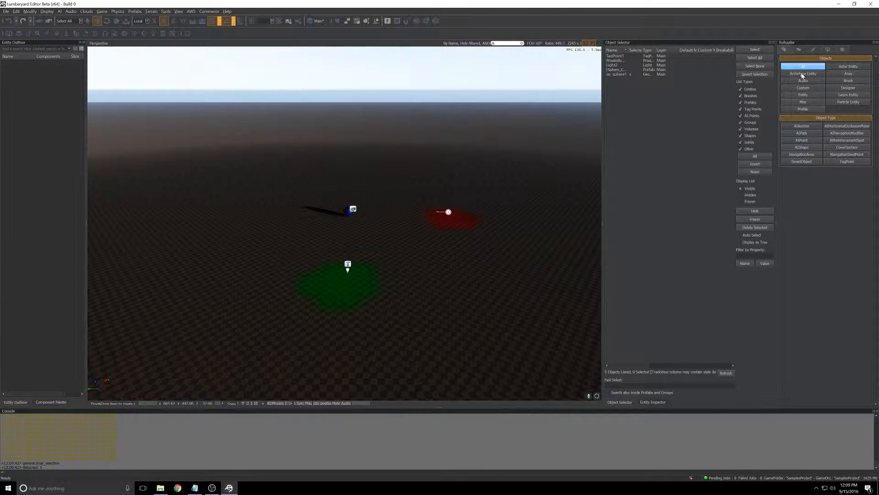
click(842, 161)
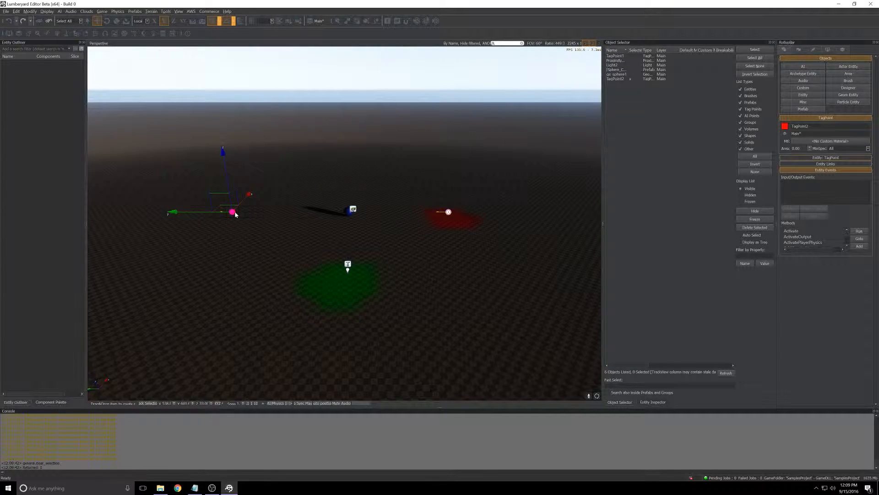
click(239, 213)
- Set the terrain Layer Painter color to blue and paint a patch under the new tag point
click(799, 50)
click(803, 81)
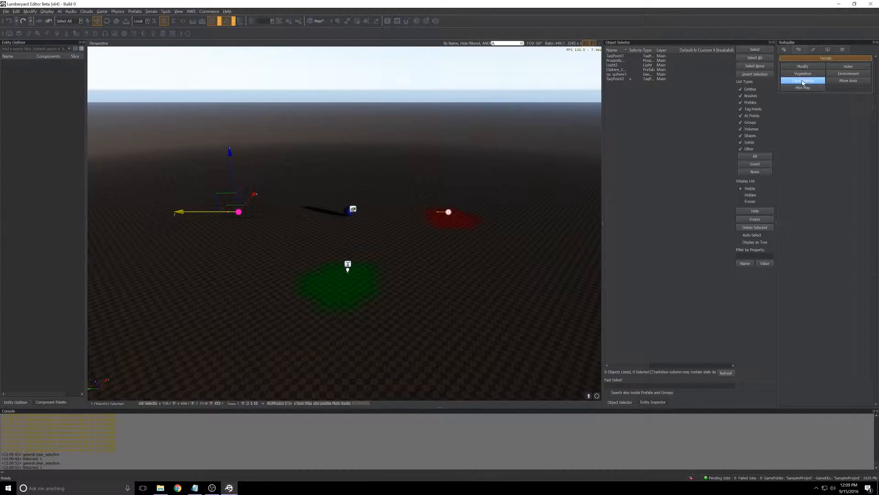
click(812, 195)
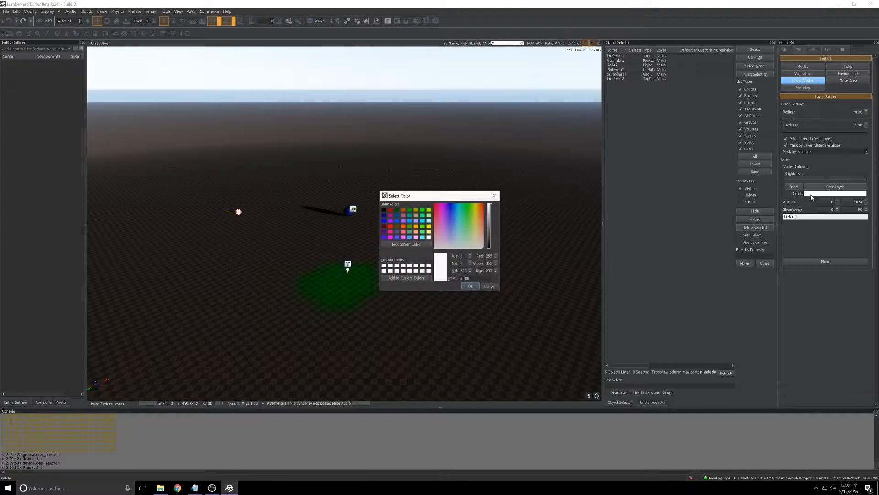
drag(464, 207, 452, 207)
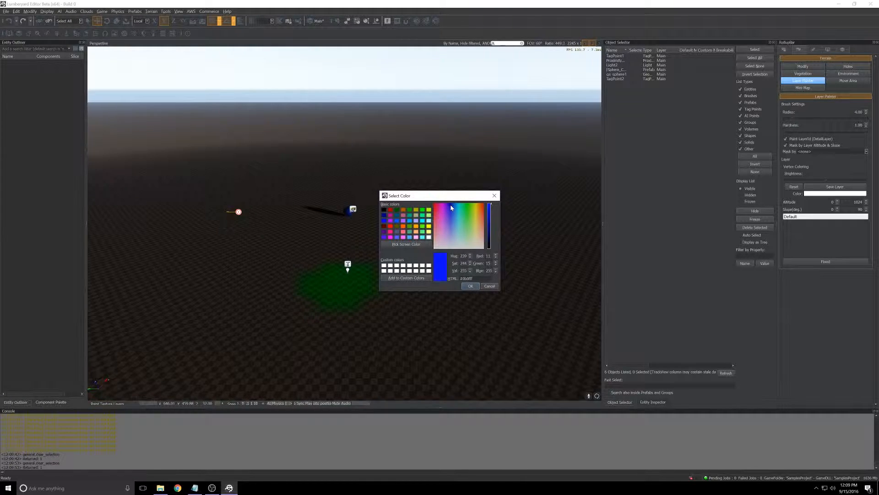
click(470, 287)
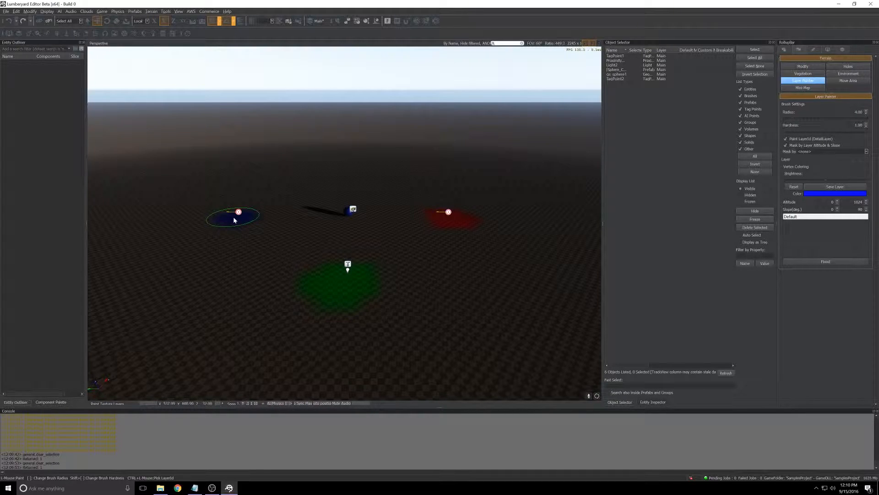
key(Escape)
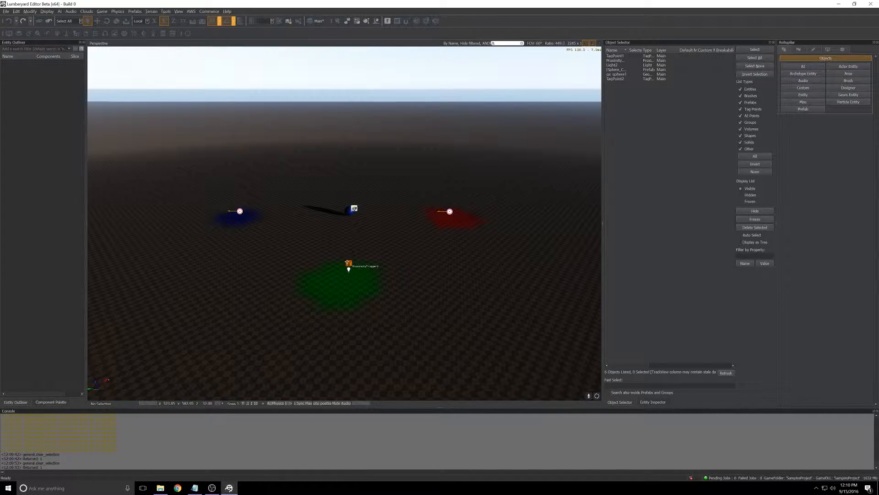
- Add the blue-patch tag point as an entity node below the ProximityTrigger node in the trigger's flow graph
click(348, 264)
right_click(349, 264)
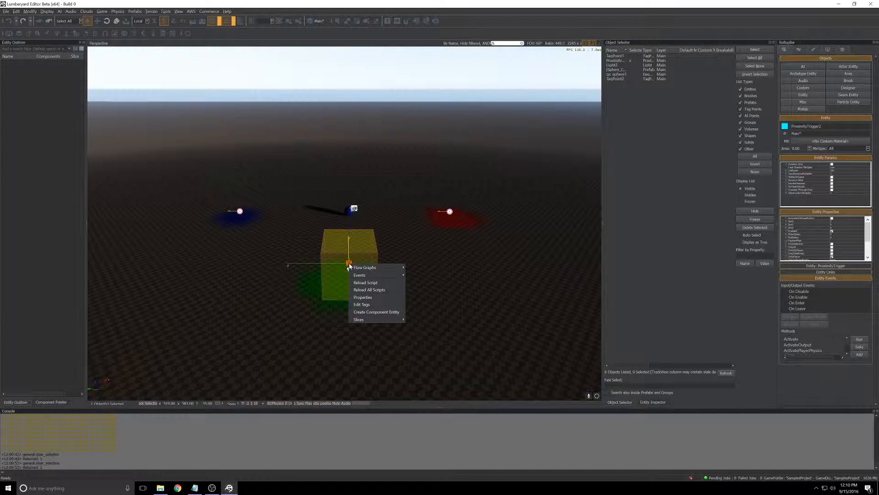
mouse_move(362, 269)
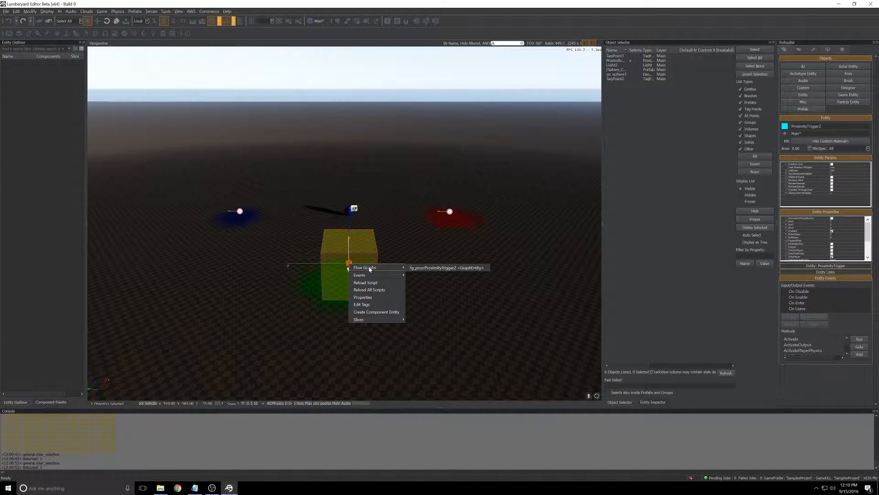
click(420, 269)
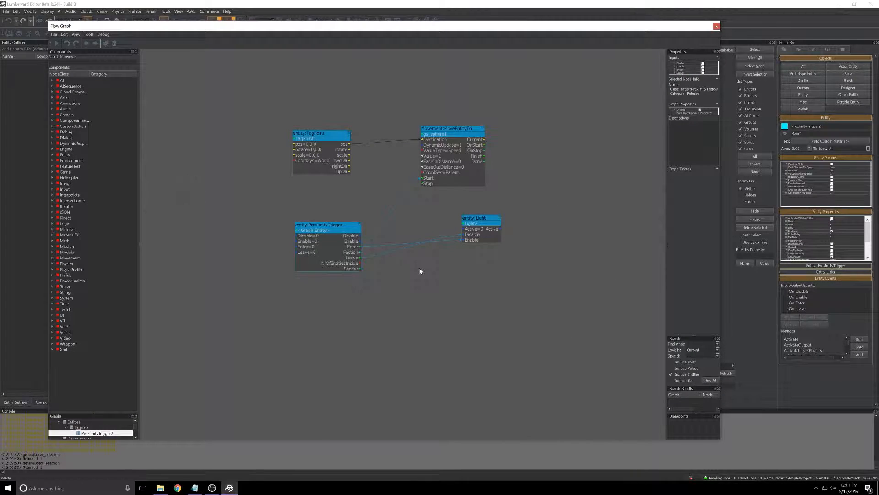
drag(575, 26, 0, 69)
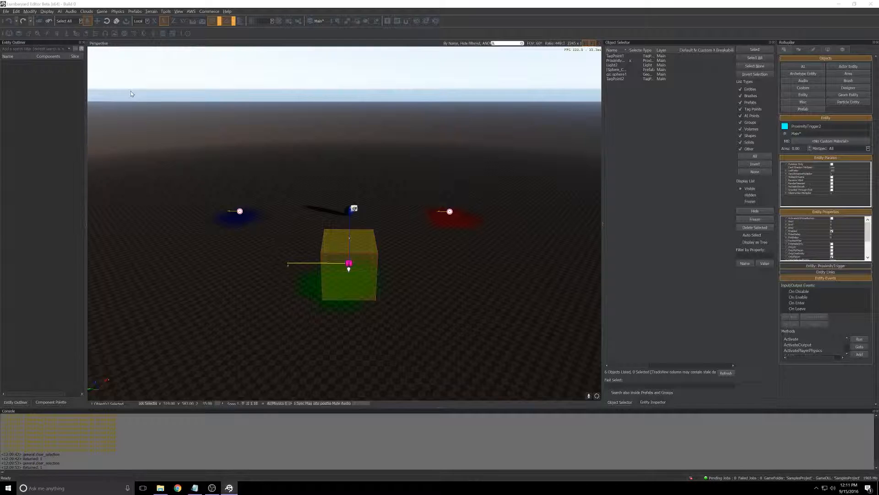
click(240, 211)
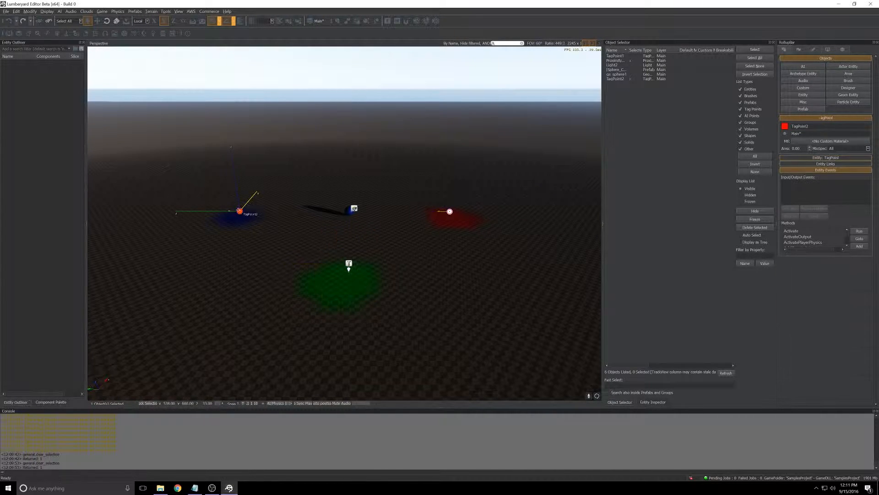
drag(0, 52, 537, 28)
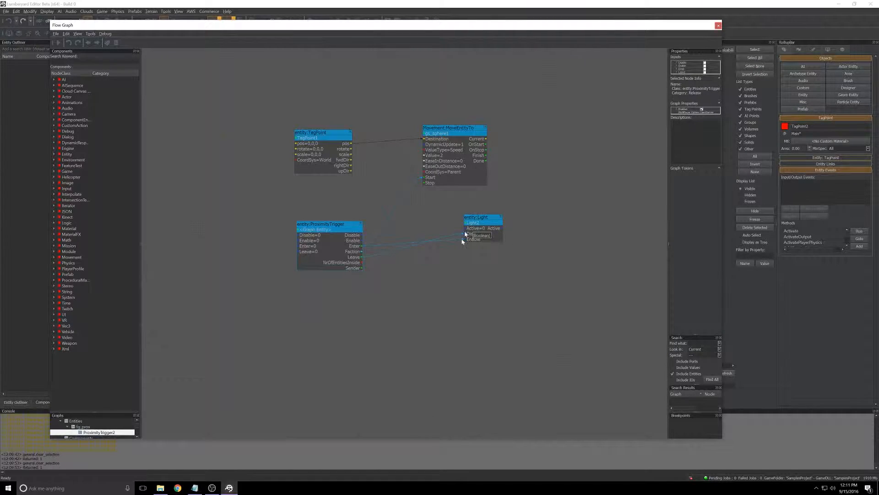
right_click(314, 311)
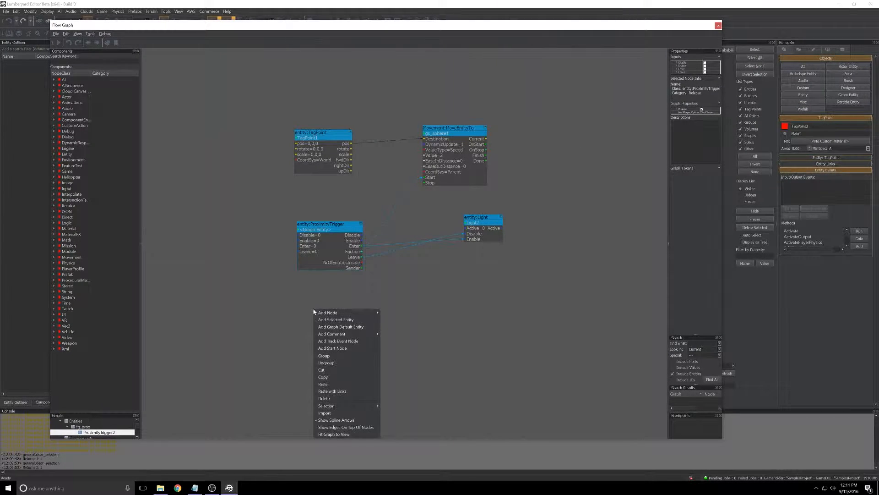
click(327, 317)
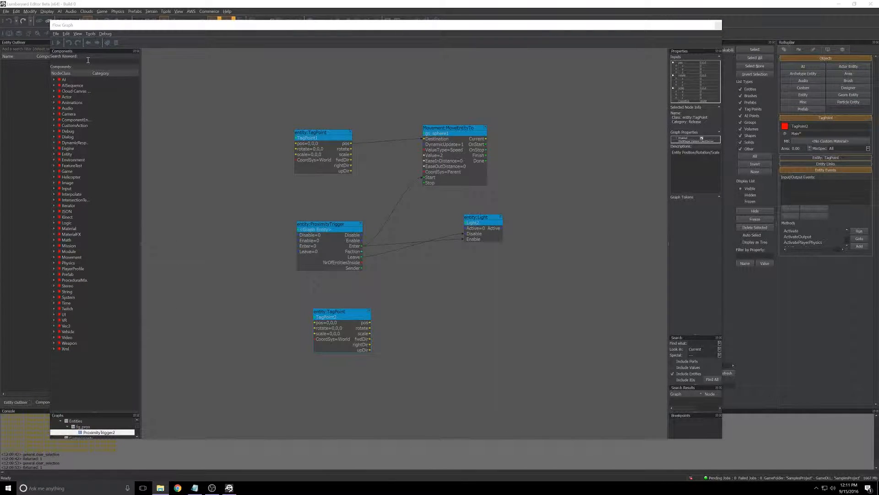
- Search the components for "move" and add a second Movement:MoveEntityTo node beside the TagPoint2 node
click(87, 60)
text(move)
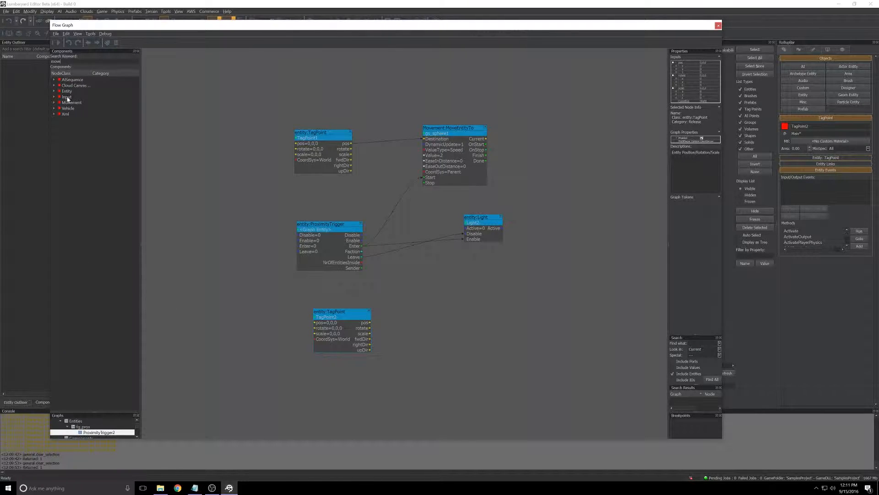
click(54, 103)
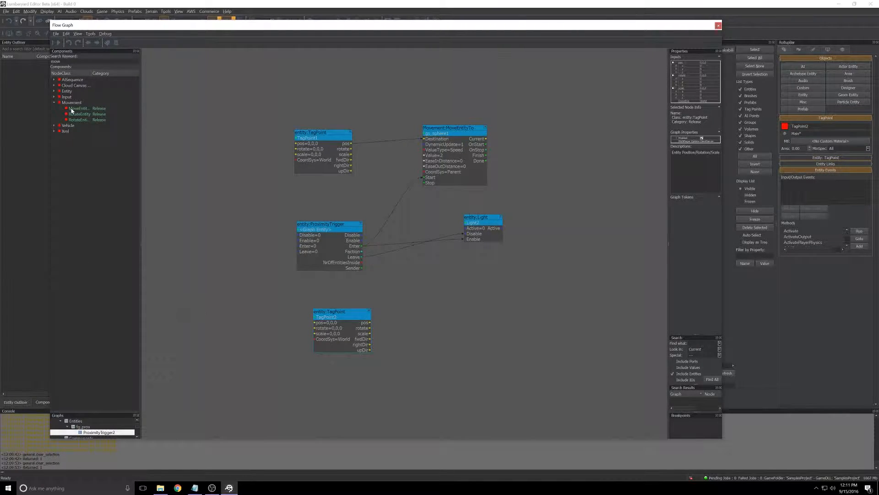
drag(71, 110, 435, 312)
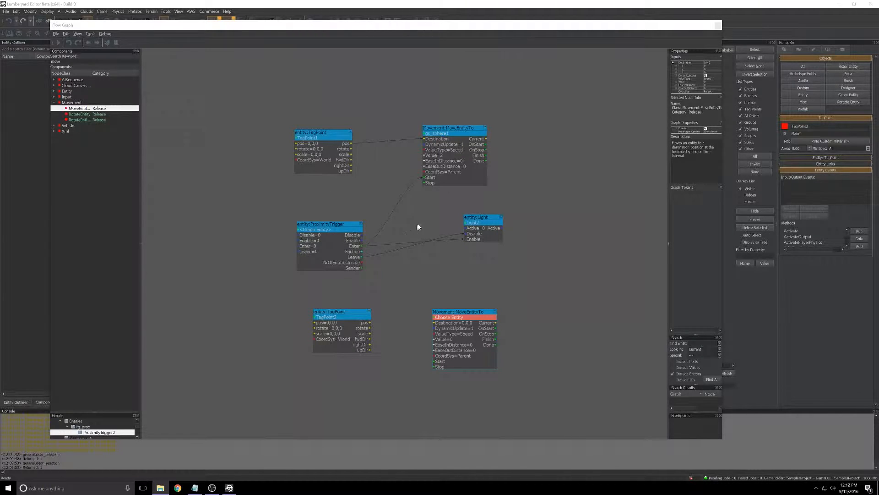
- Select the sphere in the viewport and assign it as the entity of the new MoveEntityTo node beside TagPoint2
drag(559, 28, 0, 49)
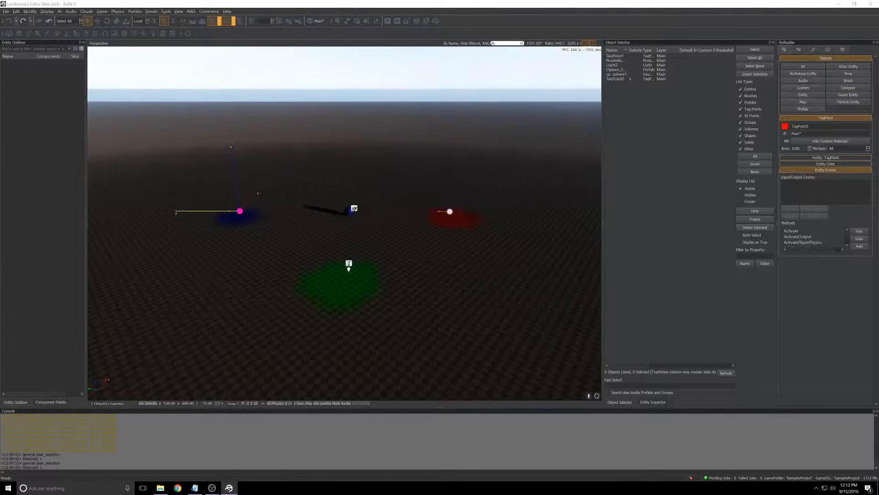
click(349, 210)
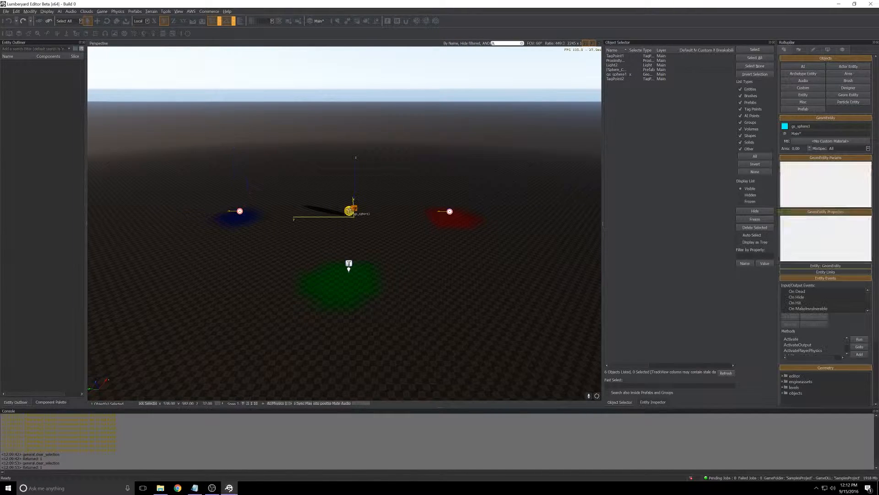
drag(0, 43, 457, 23)
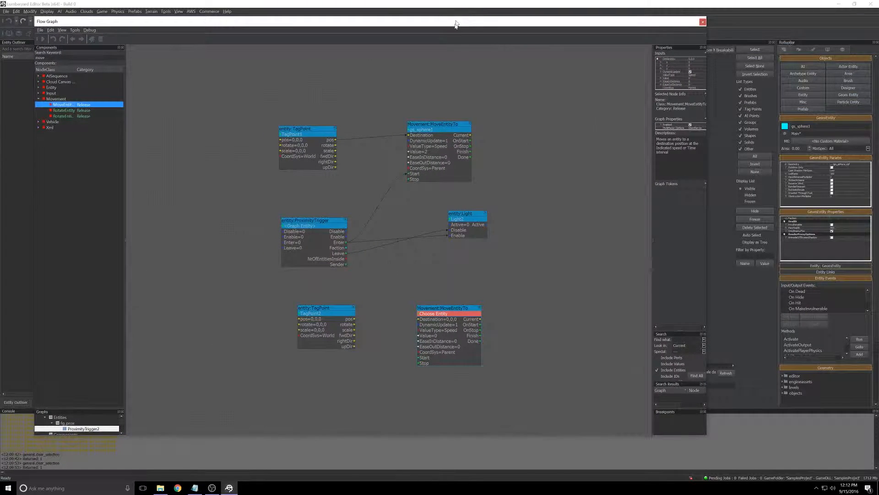
right_click(443, 315)
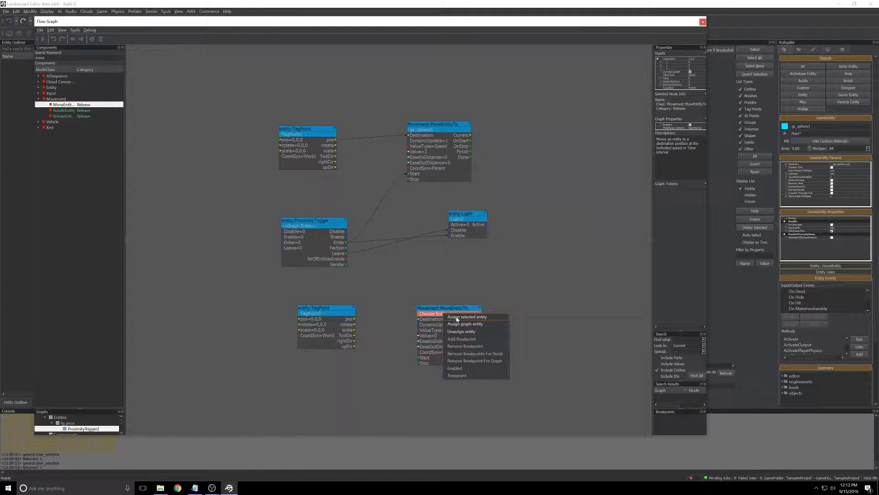
click(457, 317)
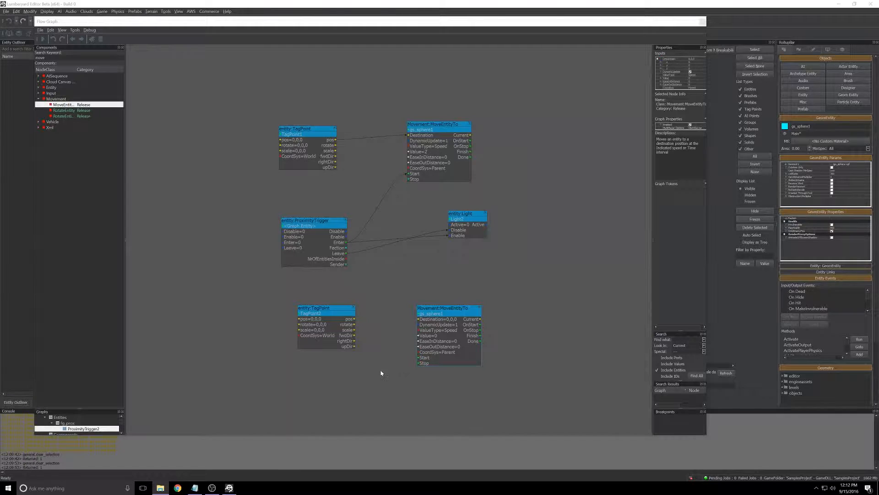
click(381, 372)
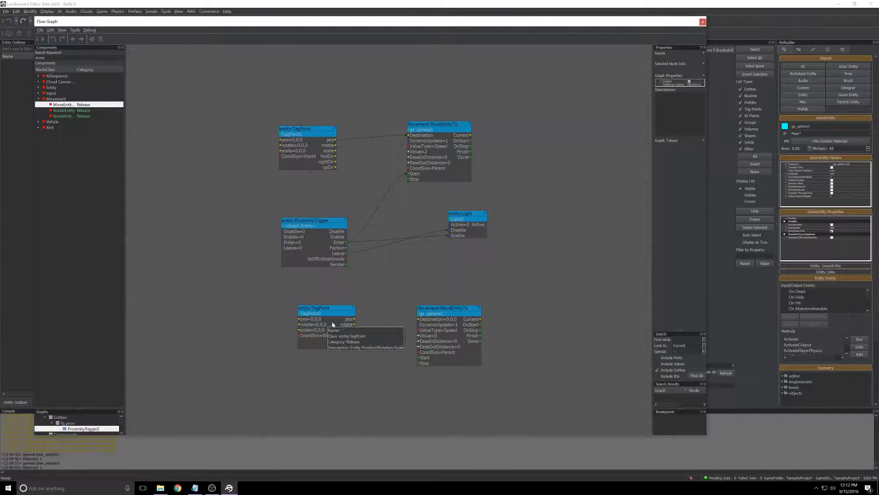
- Connect TagPoint2's pos output to the lower MoveEntityTo node's Destination and set that node's Value to 2
drag(353, 320, 420, 320)
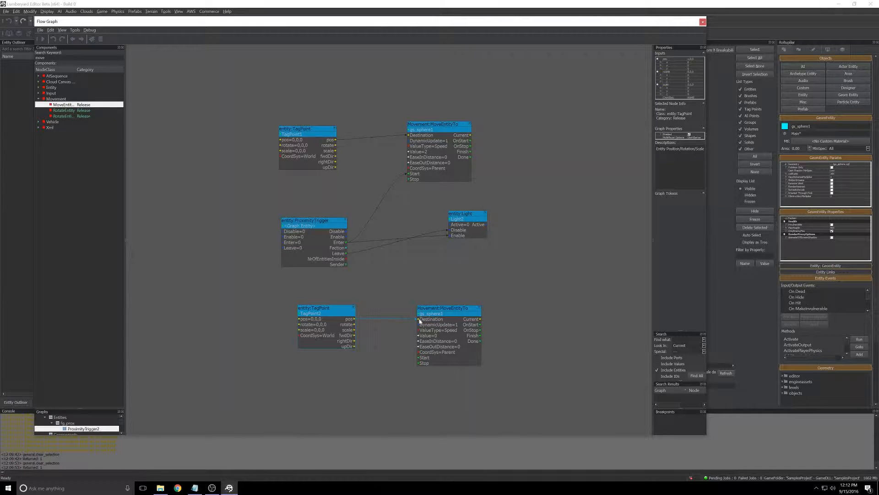
click(436, 337)
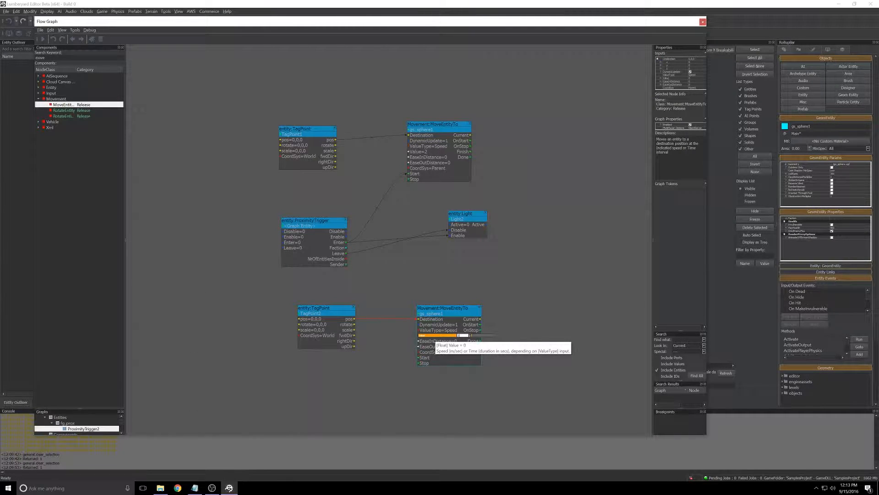
text(2)
key(Return)
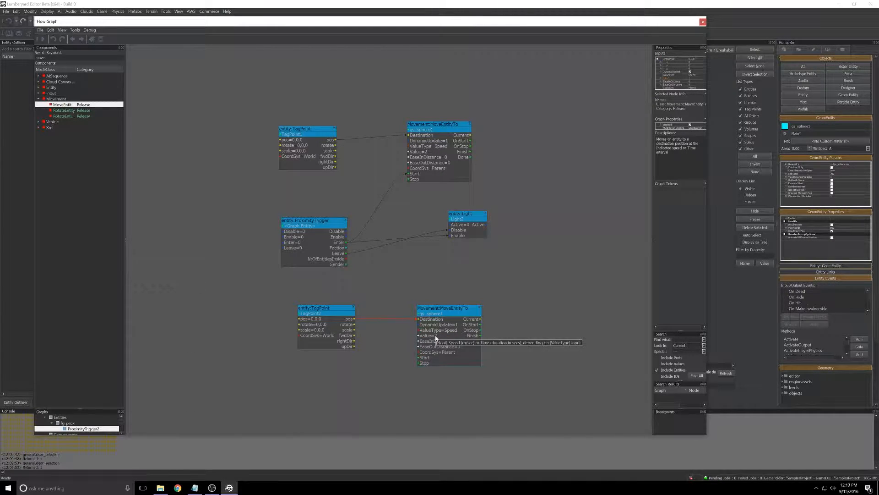
- Wire the ProximityTrigger's Leave output to the lower MoveEntityTo's Start and the upper one's Stop, and its Enter output to the lower one's Stop
click(345, 252)
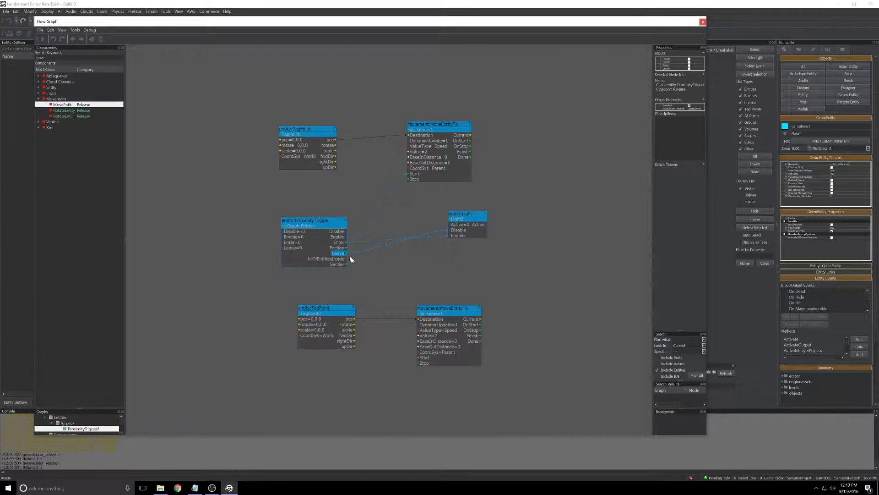
drag(384, 313, 419, 361)
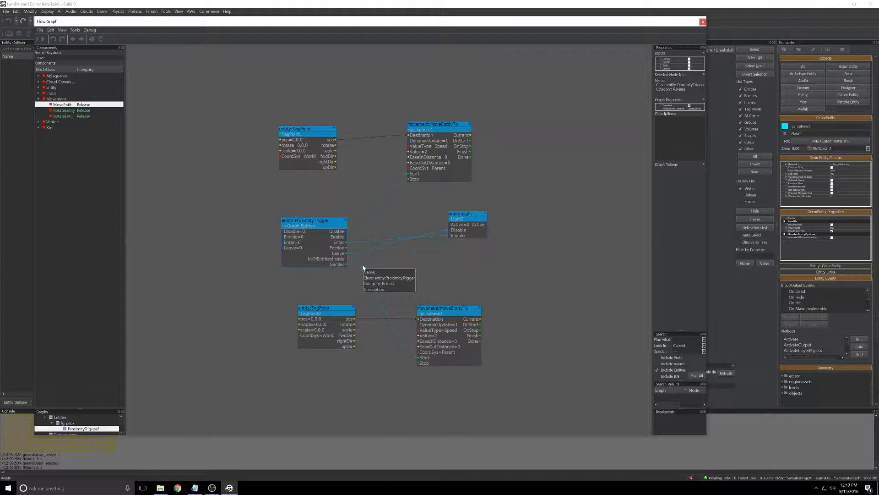
click(346, 242)
drag(352, 263, 421, 363)
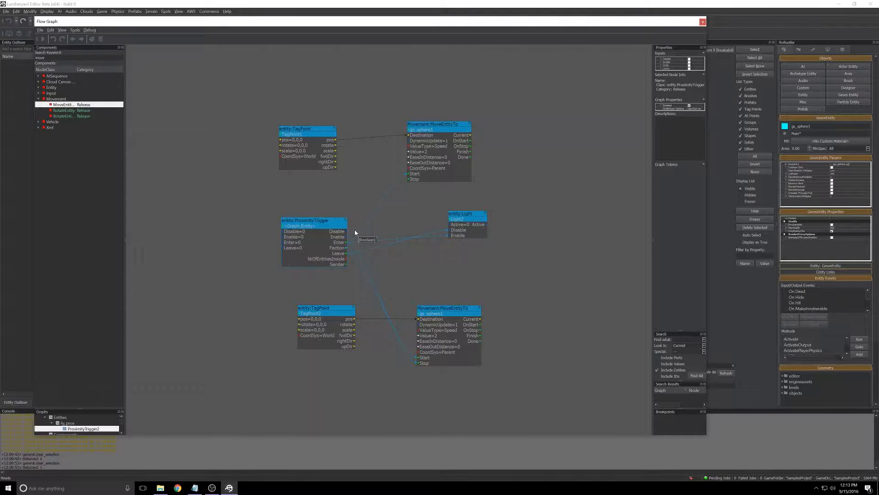
click(346, 255)
drag(379, 213, 409, 183)
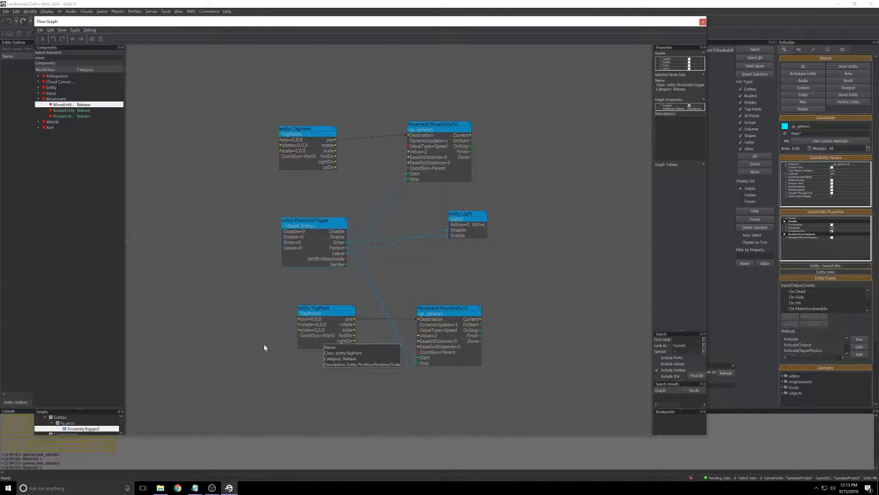
click(285, 299)
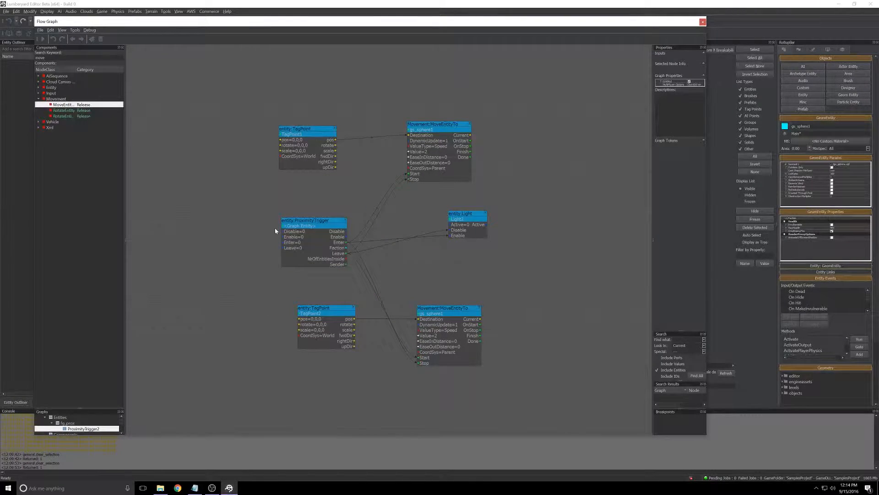
- Close the flow graph and test the trigger in game mode by moving the character onto the green patch and back off, ending by exiting the game
click(702, 22)
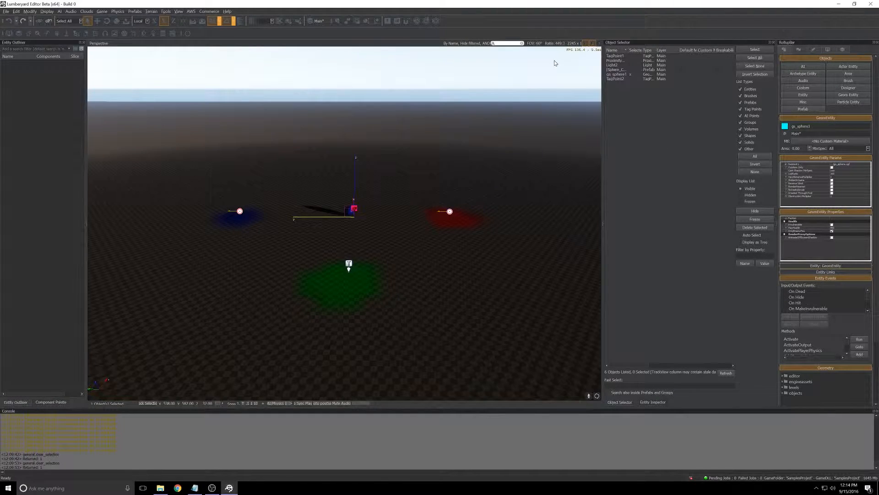
click(385, 235)
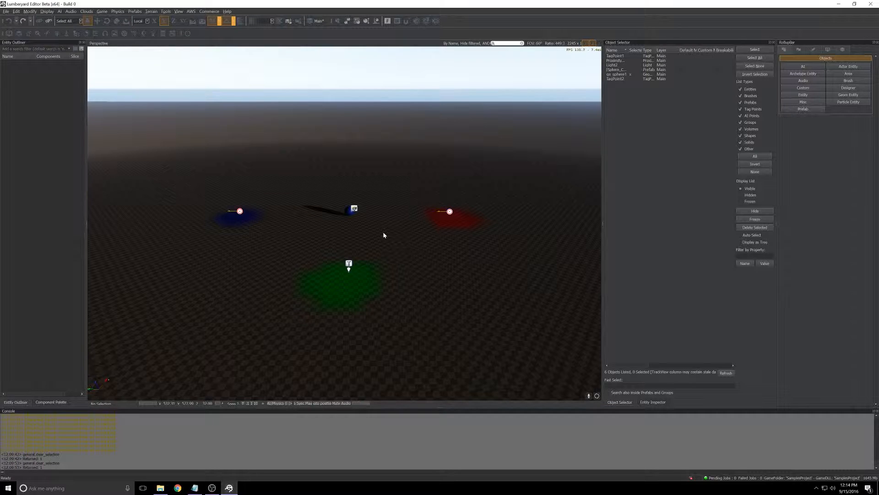
key(ctrl+g)
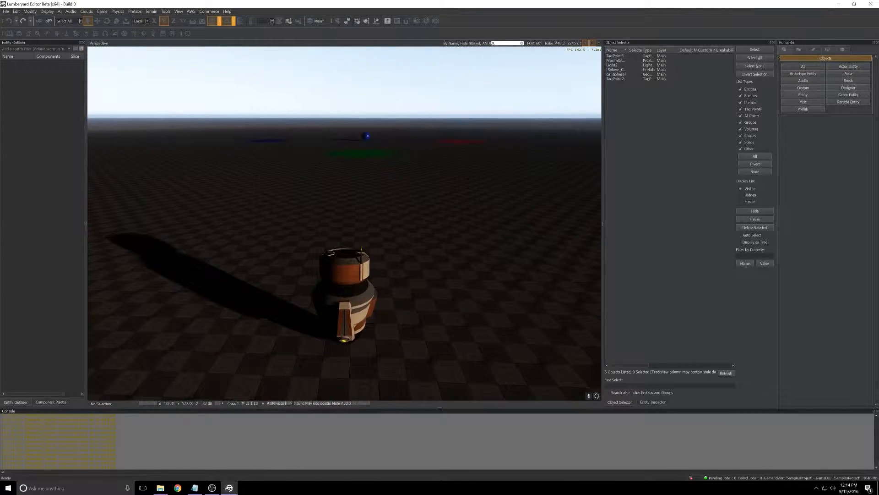
key(w)
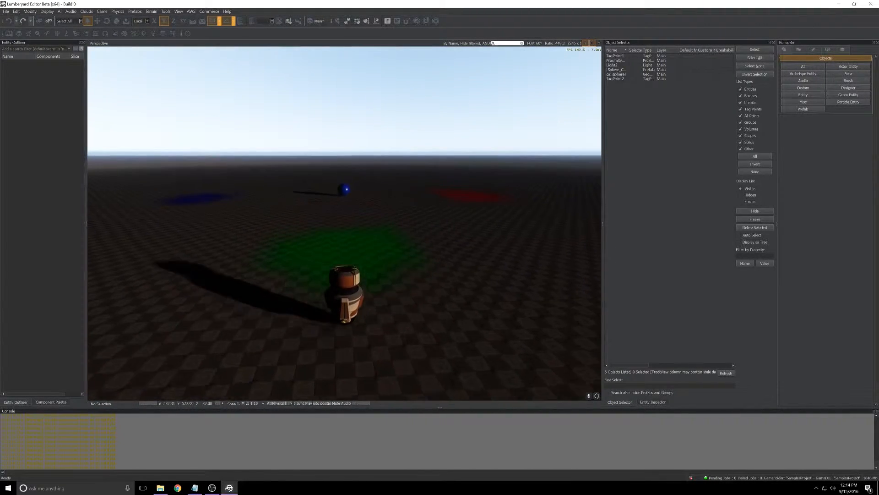
key(w)
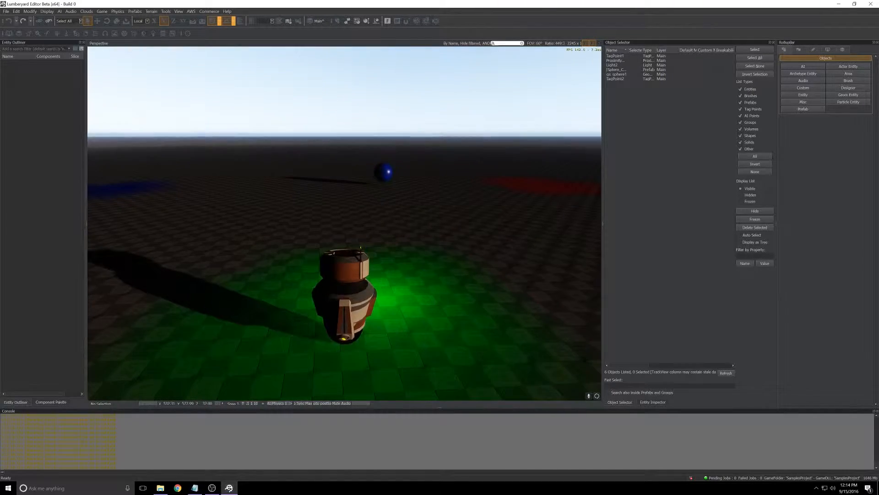
key(s)
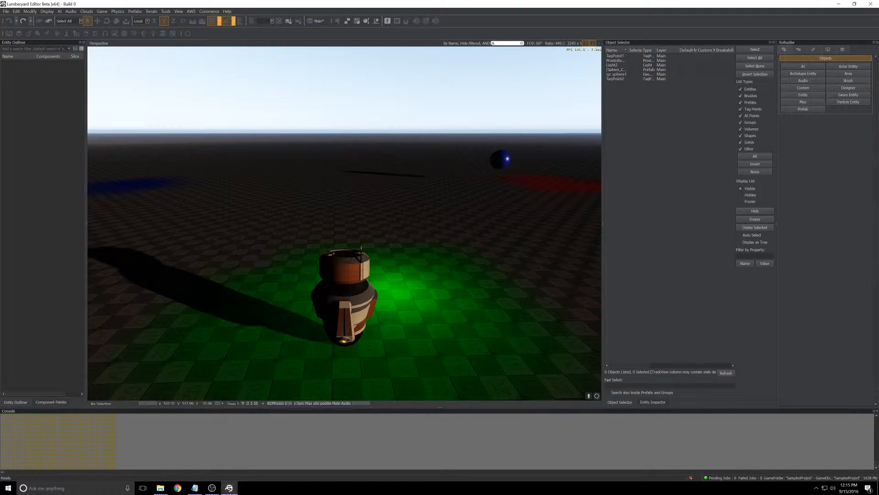
key(Escape)
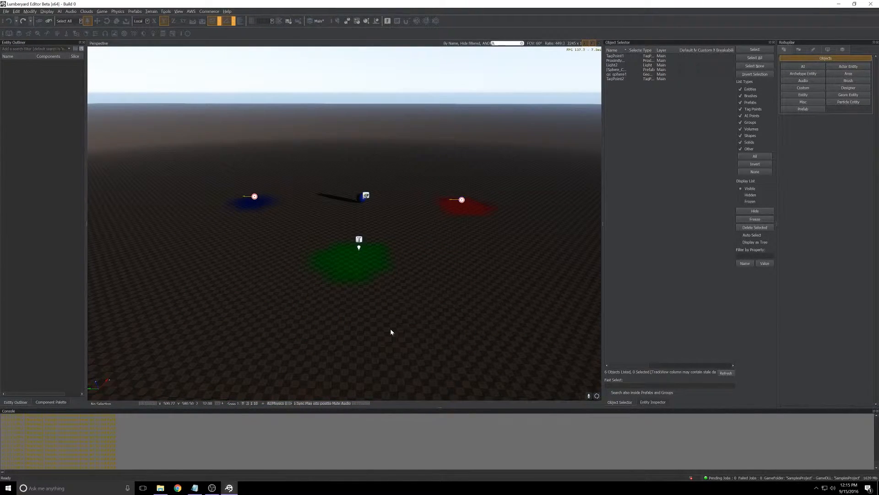